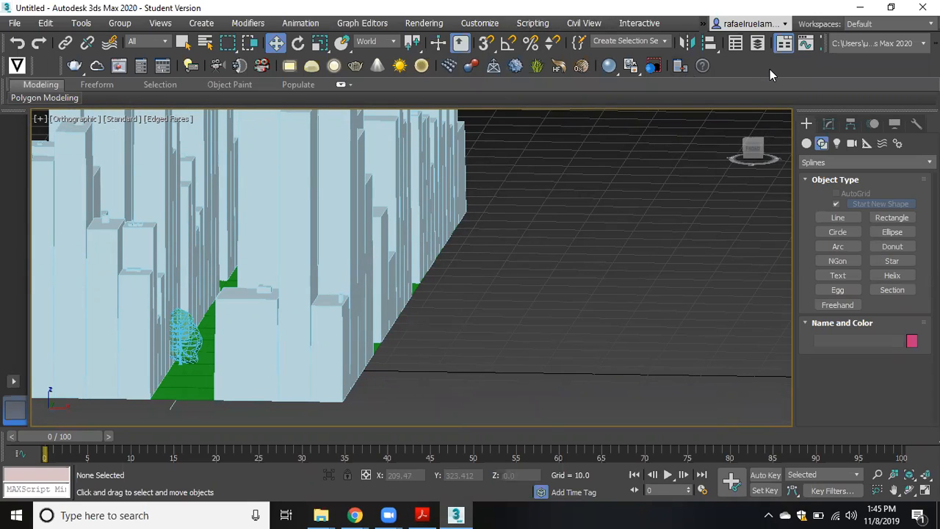
Draw a straight line about 40 units long in the Top view, running vertically alongside the outer edge of the city blocks
click(599, 25)
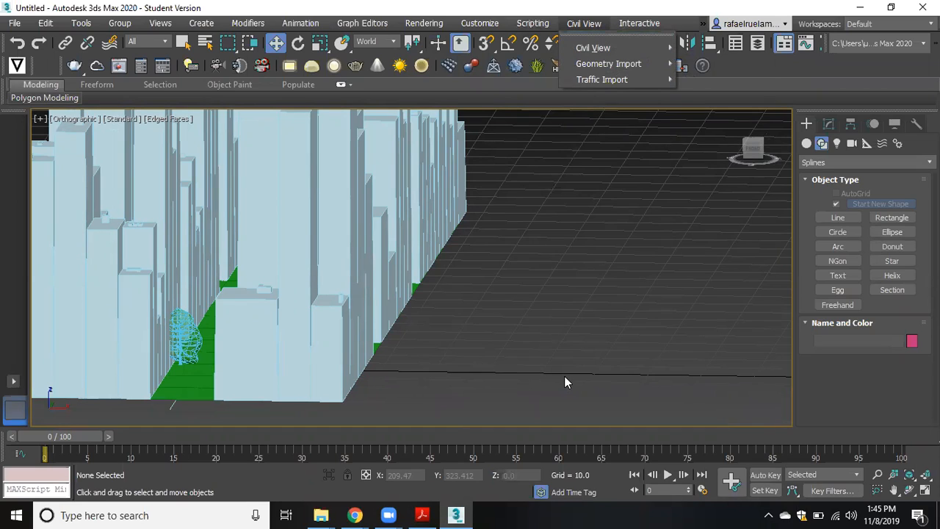
click(838, 217)
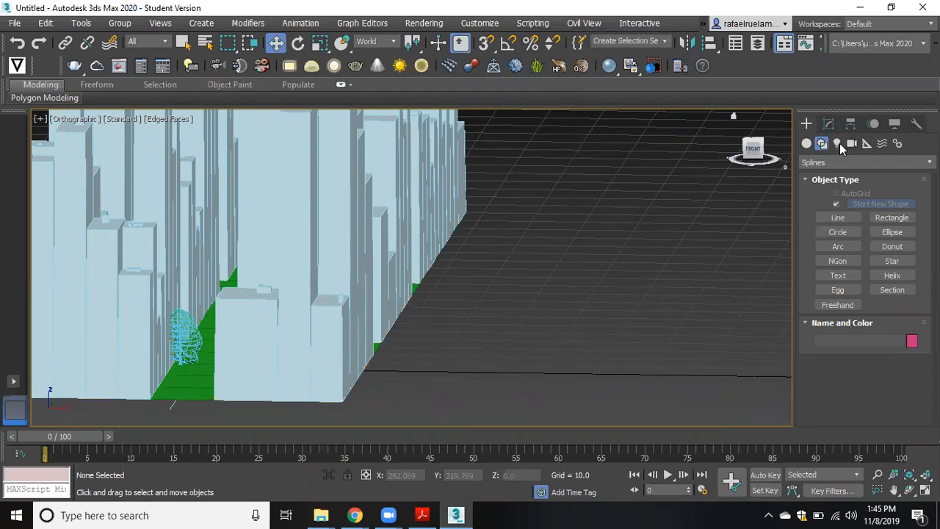
click(74, 119)
click(103, 199)
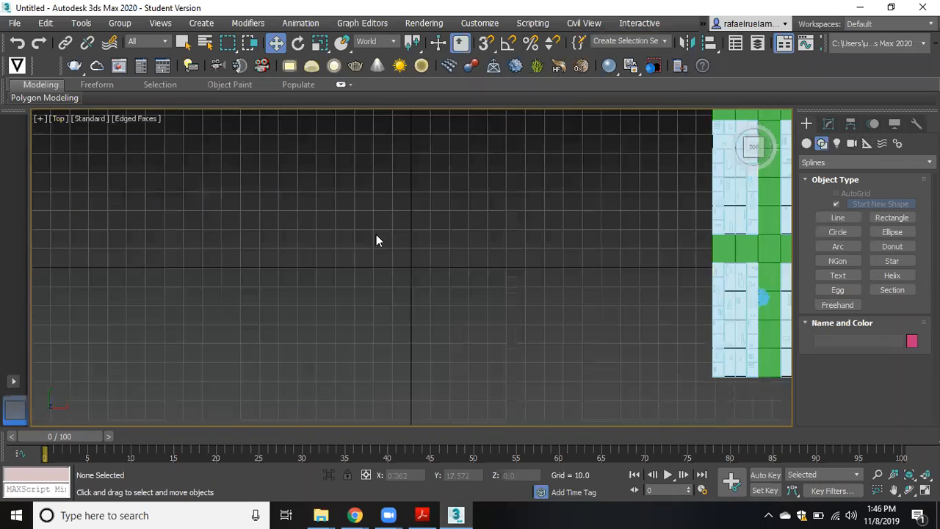
scroll(393, 236, down, 5)
scroll(578, 237, up, 10)
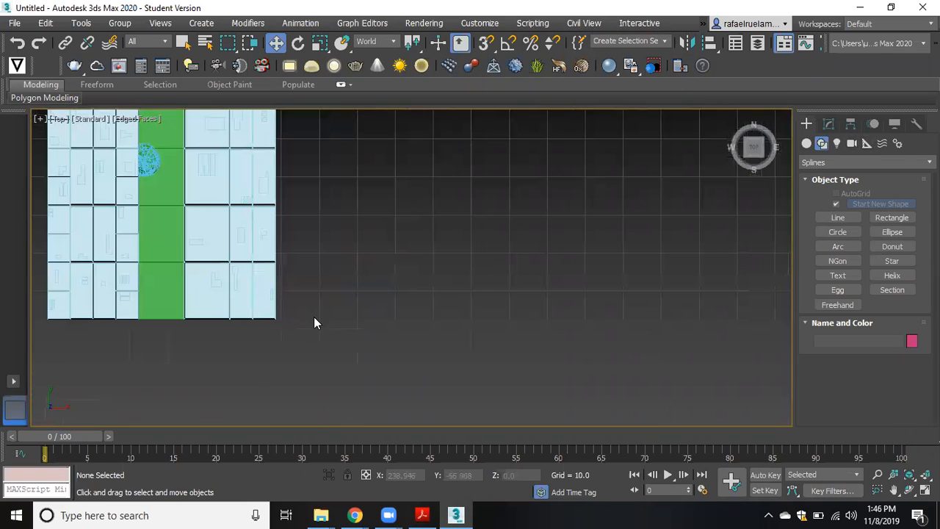
click(838, 218)
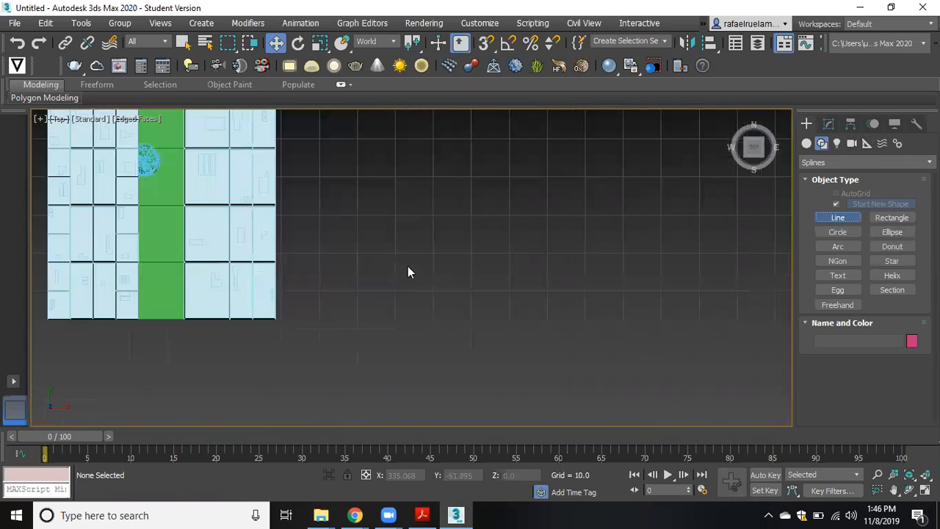
click(318, 318)
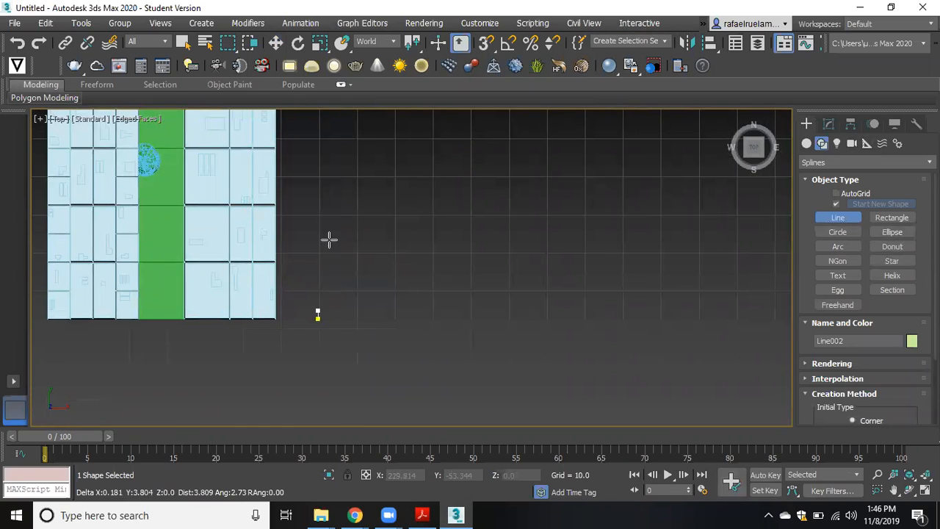
click(321, 164)
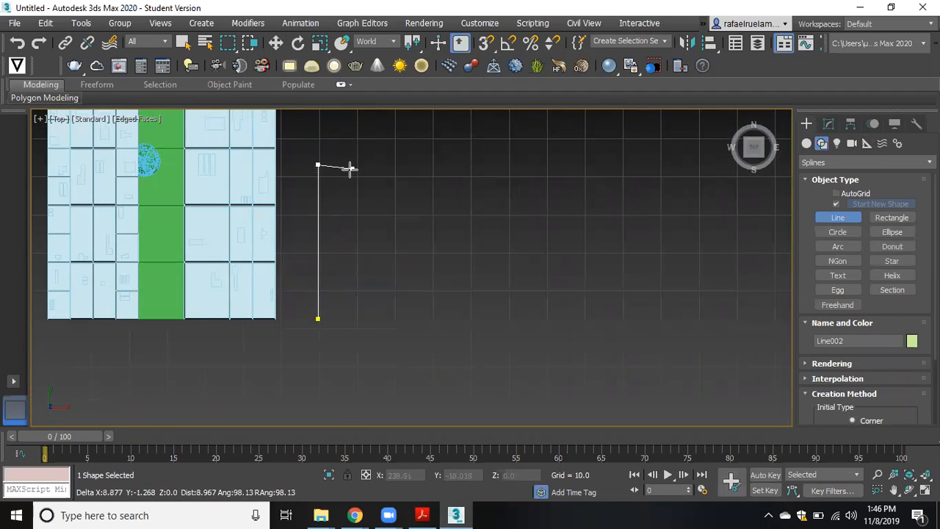
right_click(346, 168)
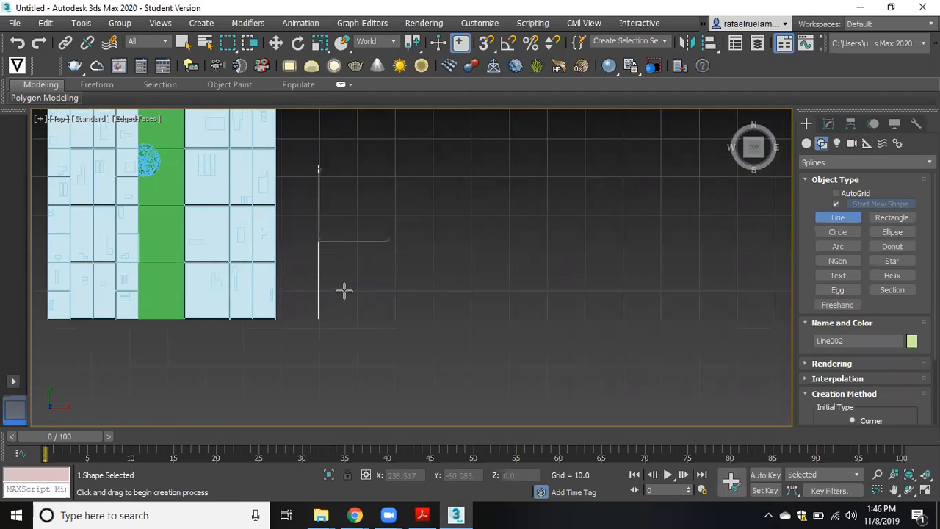
Switch the viewport to Perspective and frame the new line beside the buildings from an angle
click(58, 119)
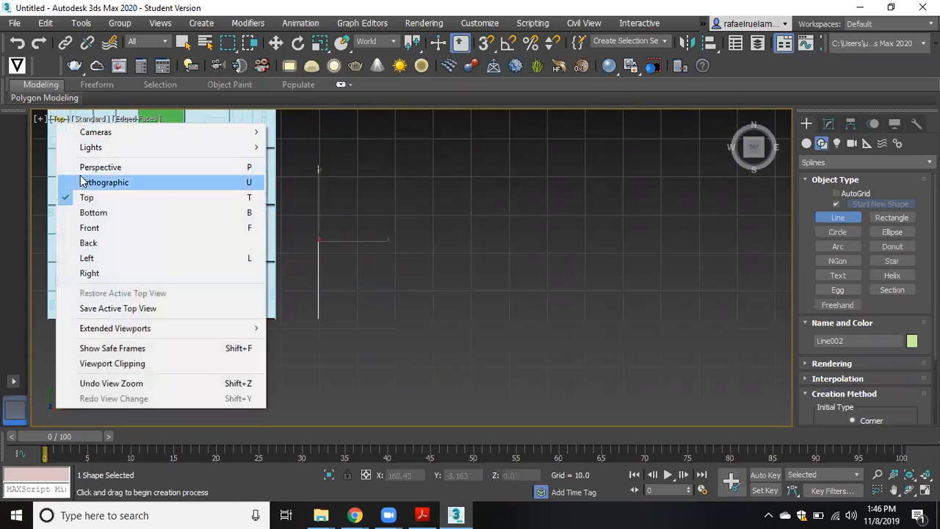
click(112, 167)
alt+middle_drag(328, 317, 336, 201)
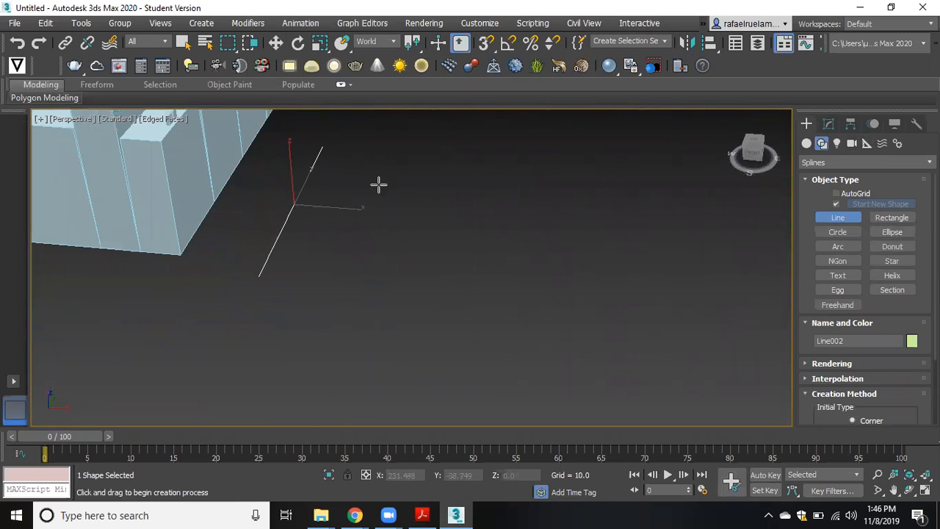
alt+middle_drag(404, 183, 420, 239)
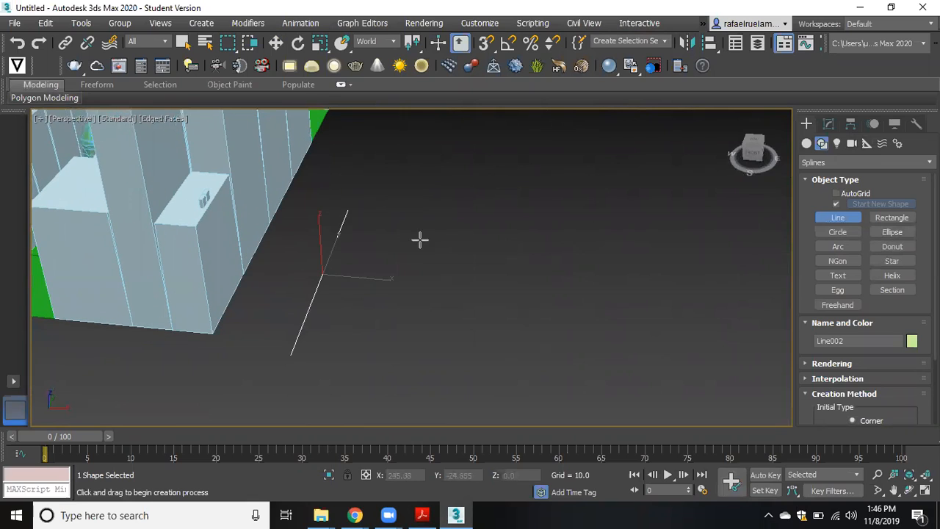
Open the Civil View Object Placement Style Editor, declining to use the selected line as the parent shape
click(569, 27)
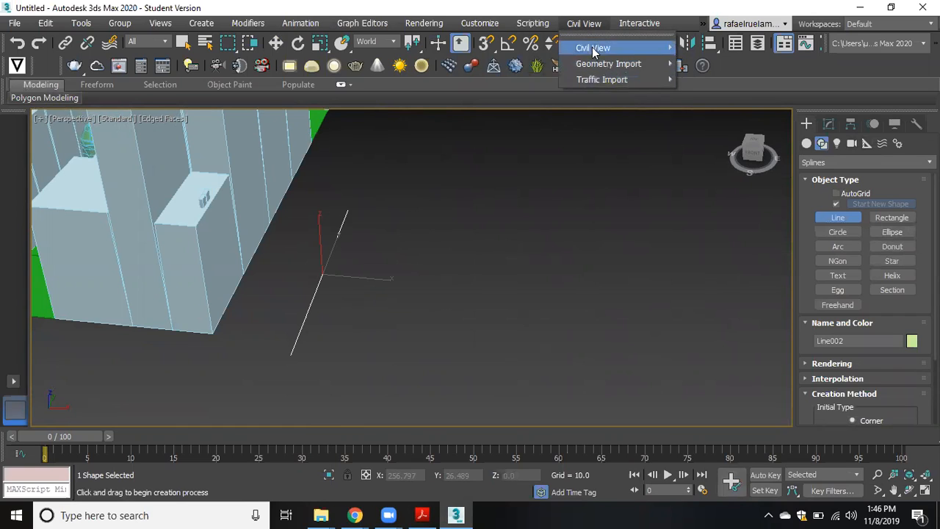
mouse_move(592, 48)
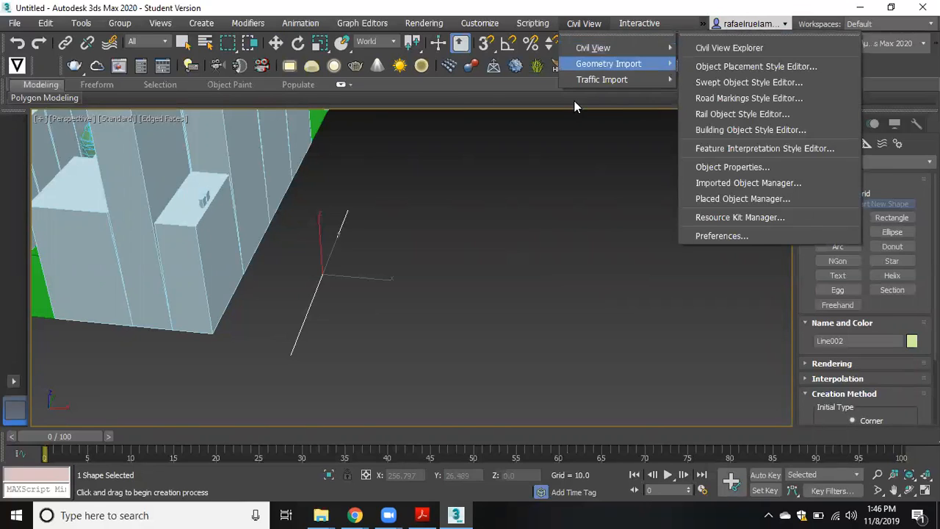
mouse_move(595, 74)
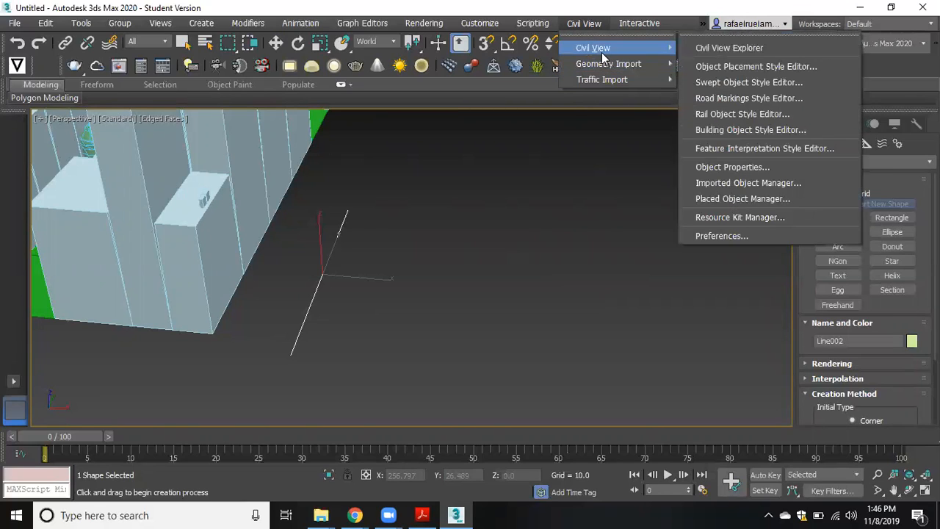
click(738, 69)
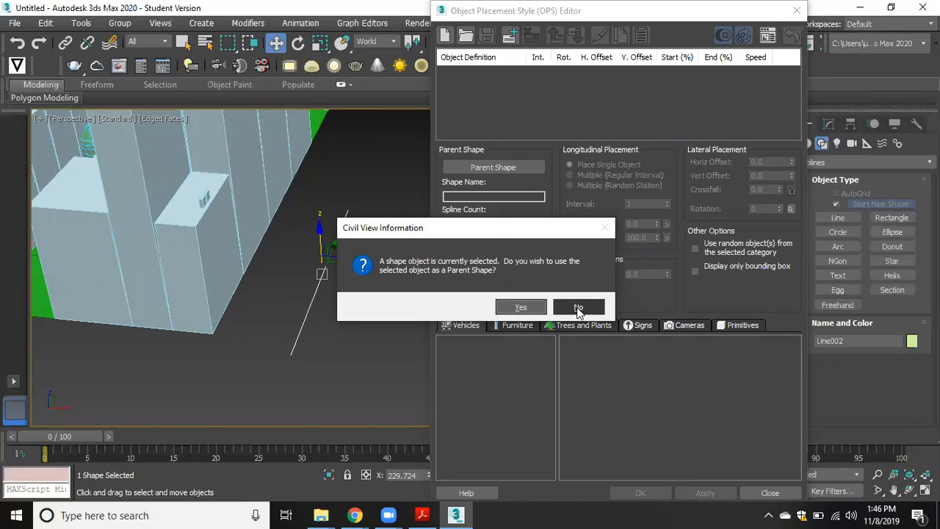
click(578, 309)
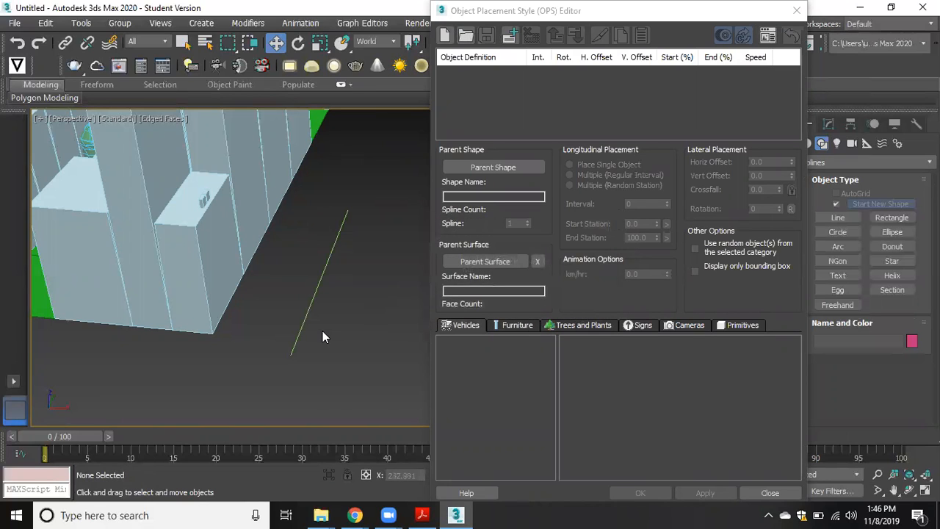
Add a new object definition to the placement style and choose the Trees and Plants category for it
middle_drag(322, 331, 323, 317)
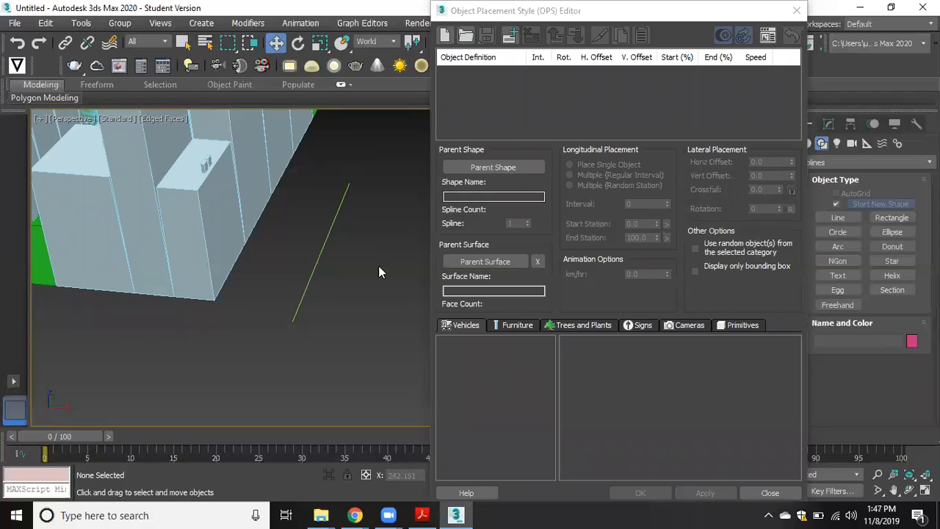
click(512, 37)
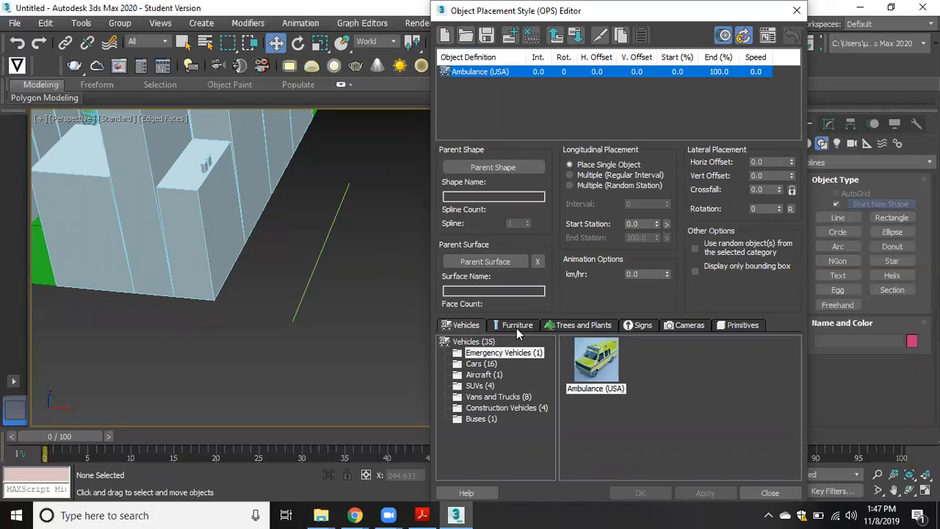
click(586, 324)
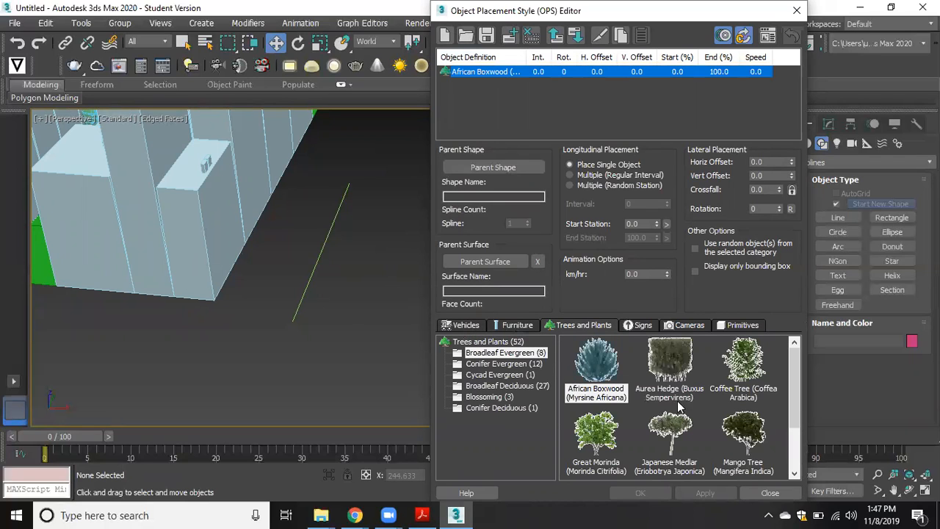
Examine the Broadleaf Evergreen trees, listing them with details and then as large icons again
scroll(722, 379, down, 1)
scroll(721, 424, up, 1)
scroll(722, 422, down, 1)
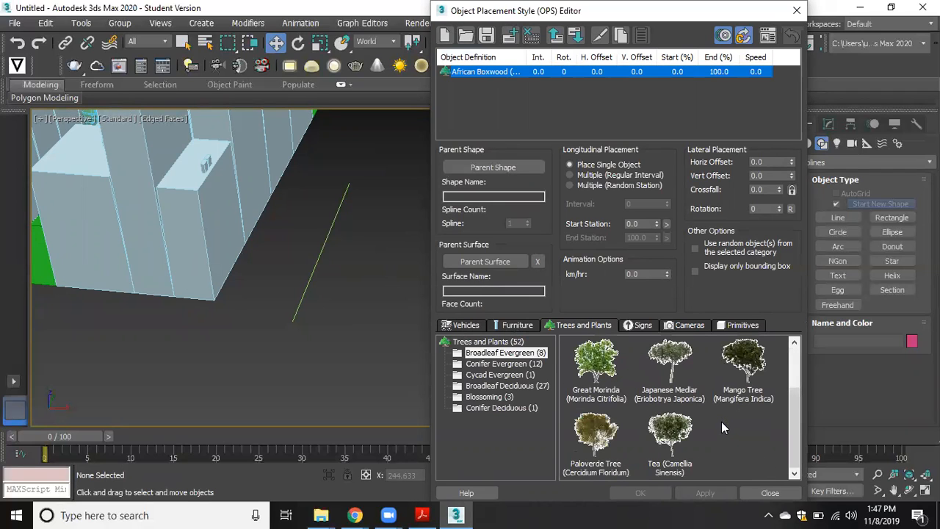
scroll(742, 394, up, 1)
scroll(742, 390, down, 1)
right_click(713, 371)
click(745, 441)
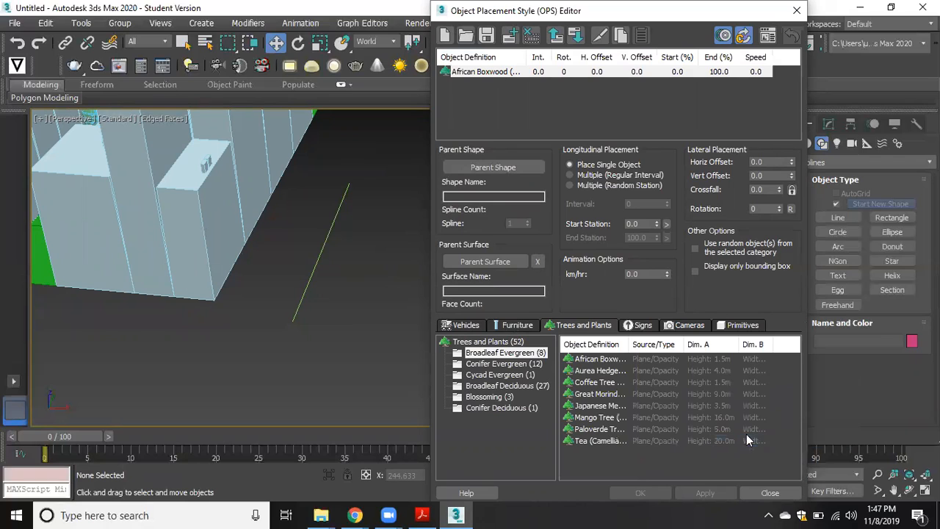
right_click(614, 406)
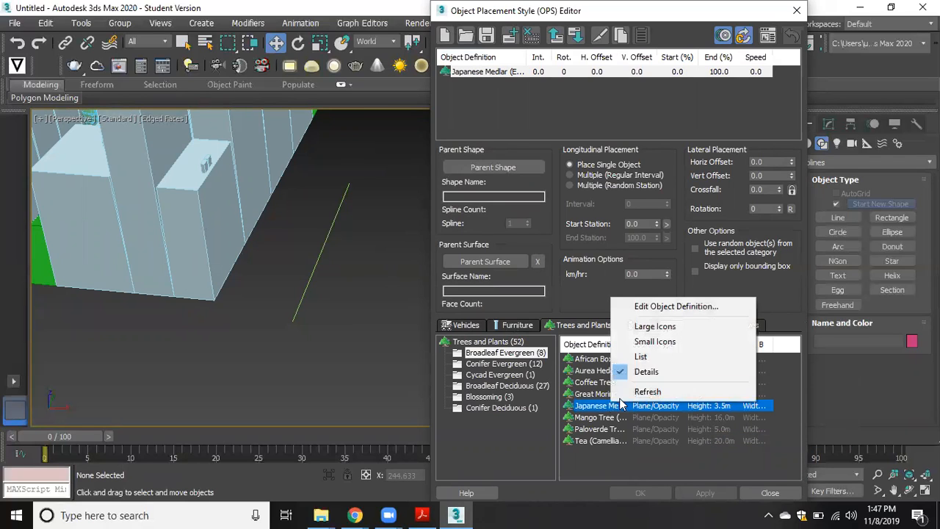
click(664, 332)
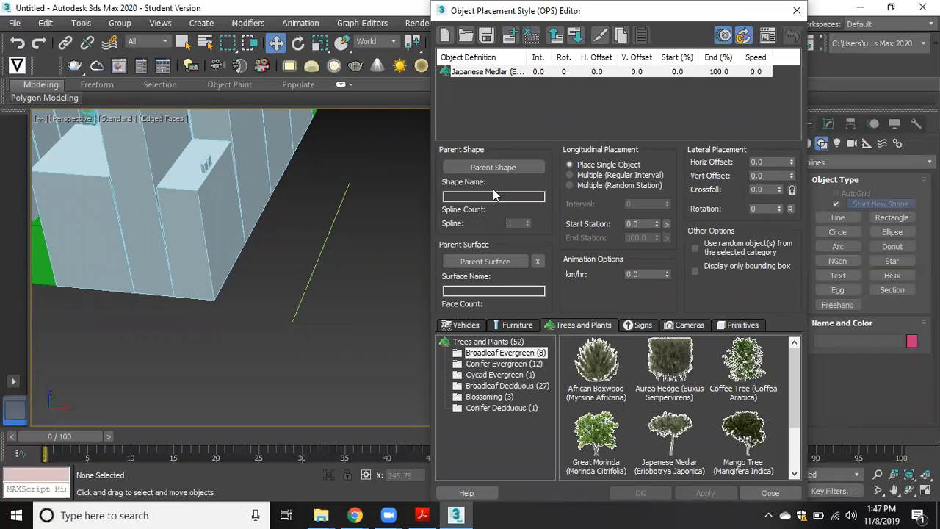
Assign the drawn line as the parent shape and place a single Mango Tree at its start
click(500, 165)
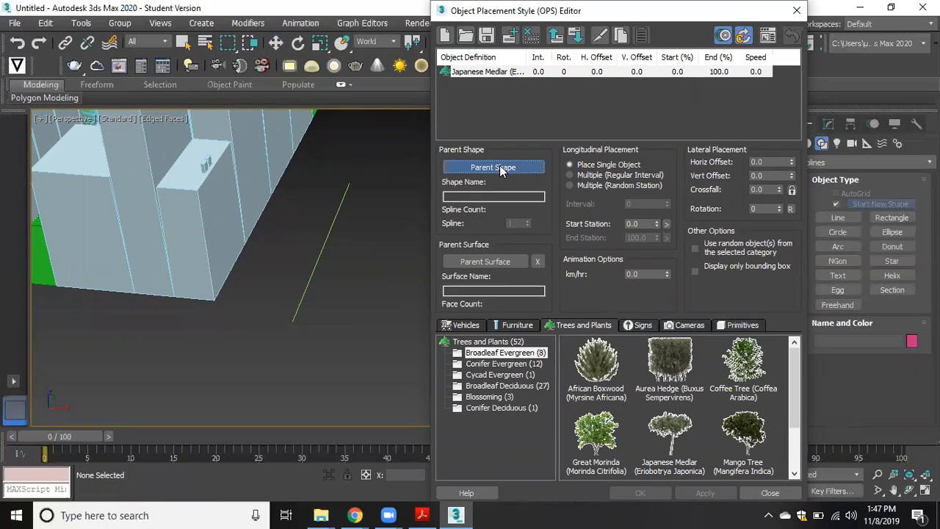
click(310, 273)
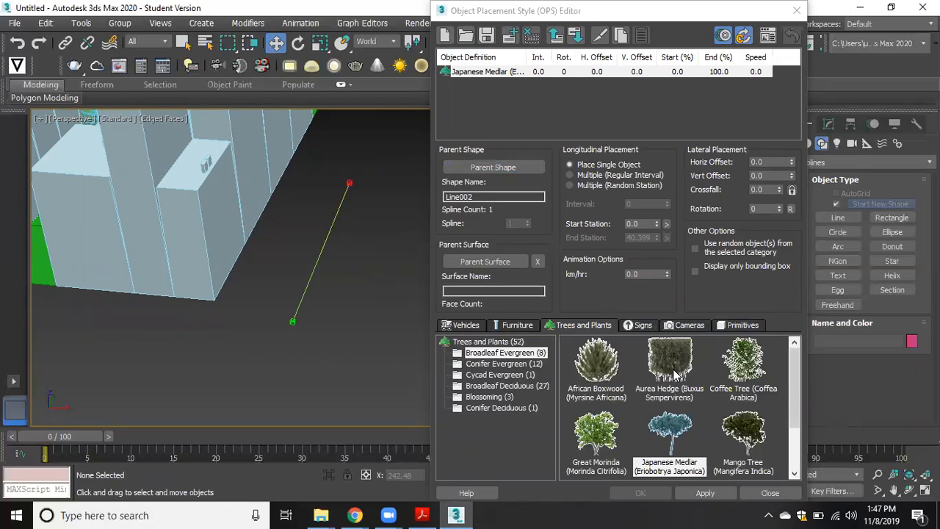
scroll(674, 374, down, 1)
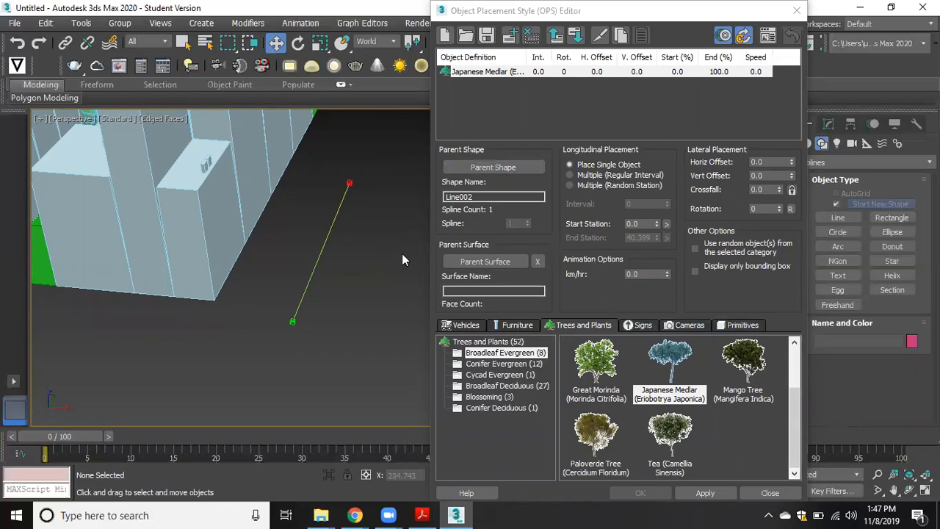
click(747, 363)
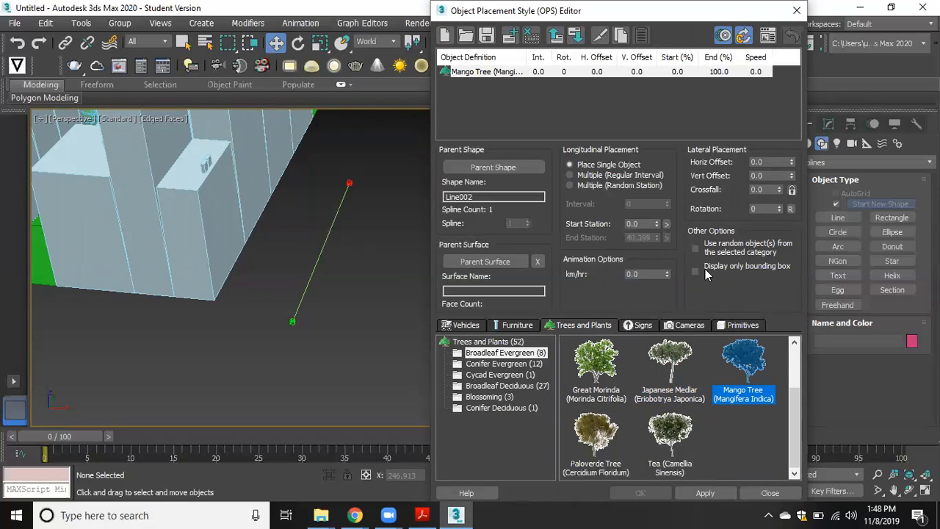
click(643, 224)
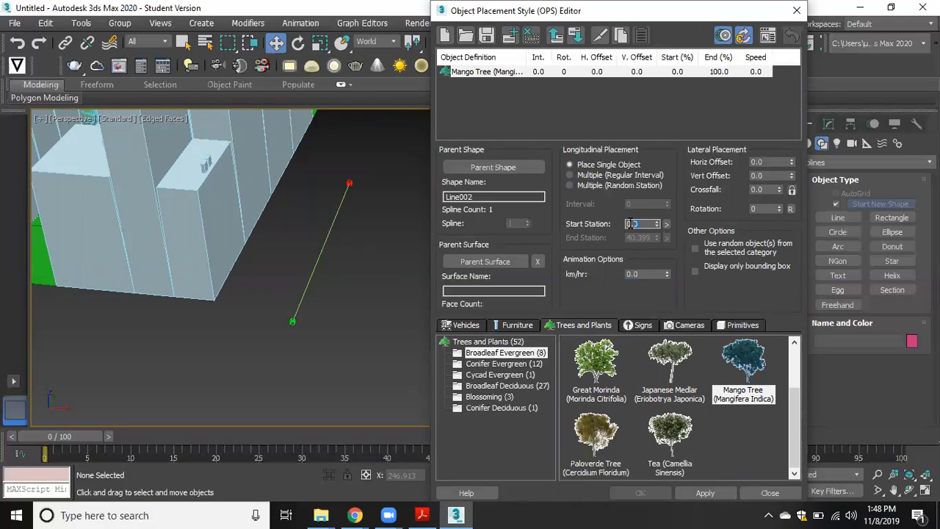
double_click(644, 224)
click(705, 493)
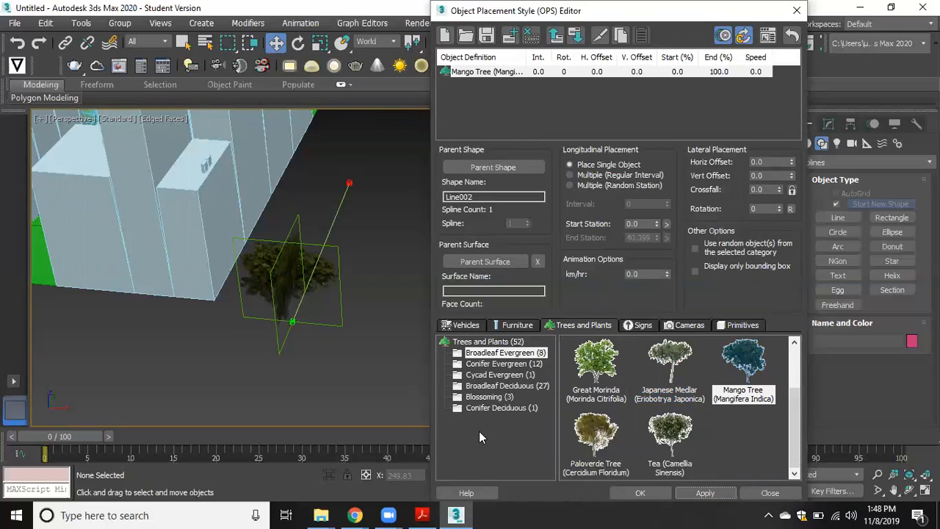
Add a Saucer Magnolia from the Blossoming trees as a second object and place it on the line at start station 10
click(513, 36)
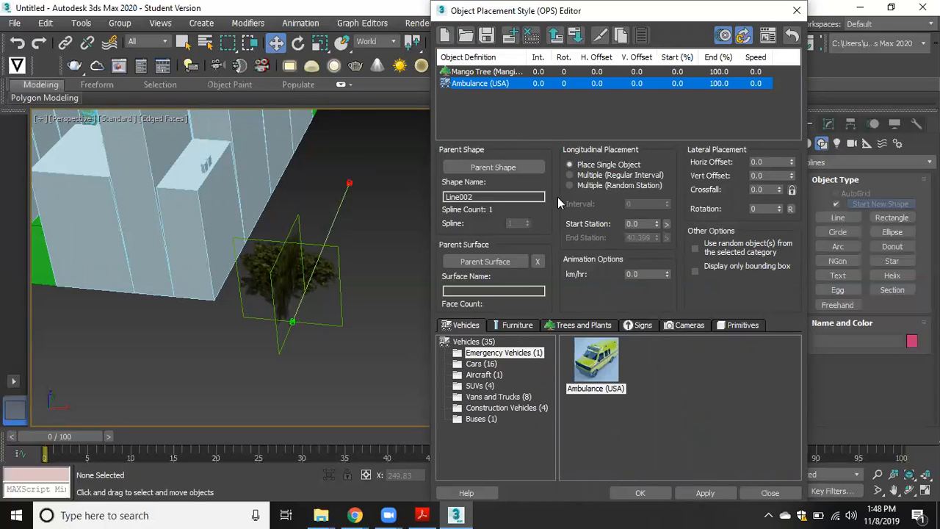
click(583, 325)
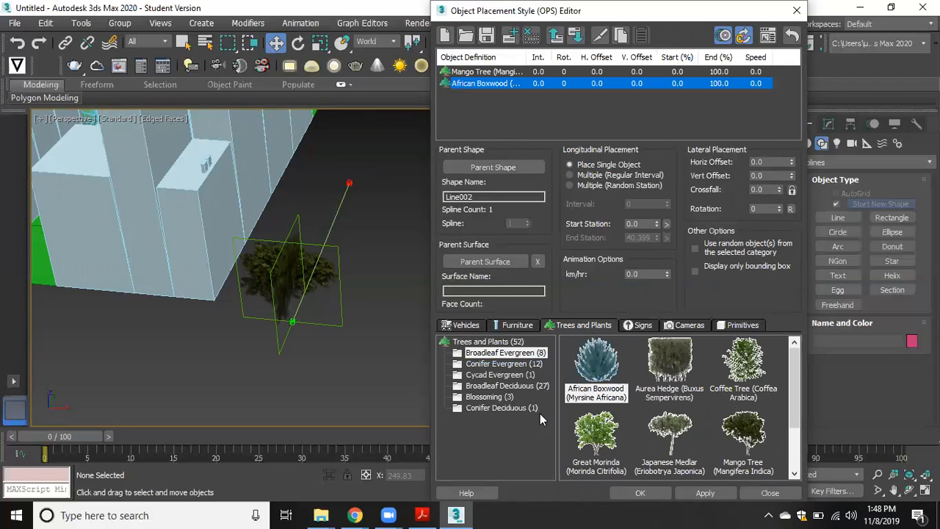
click(490, 396)
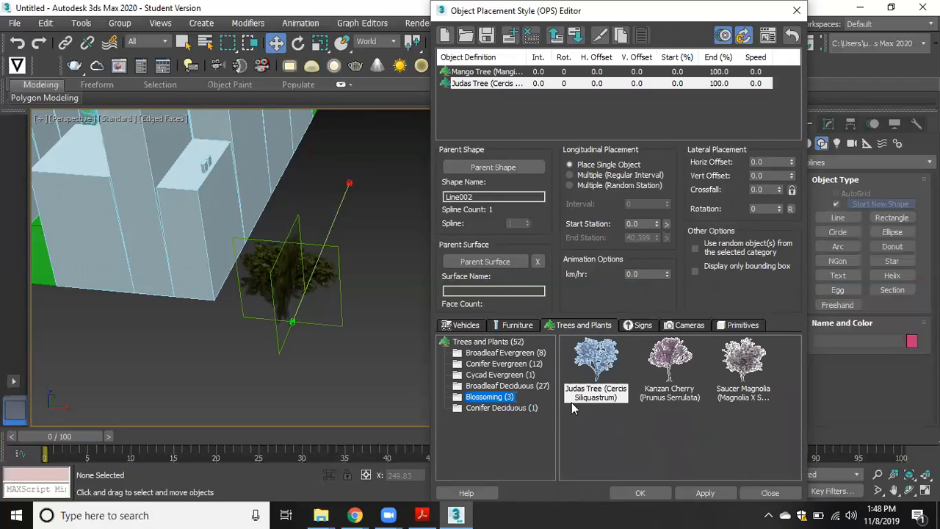
click(749, 356)
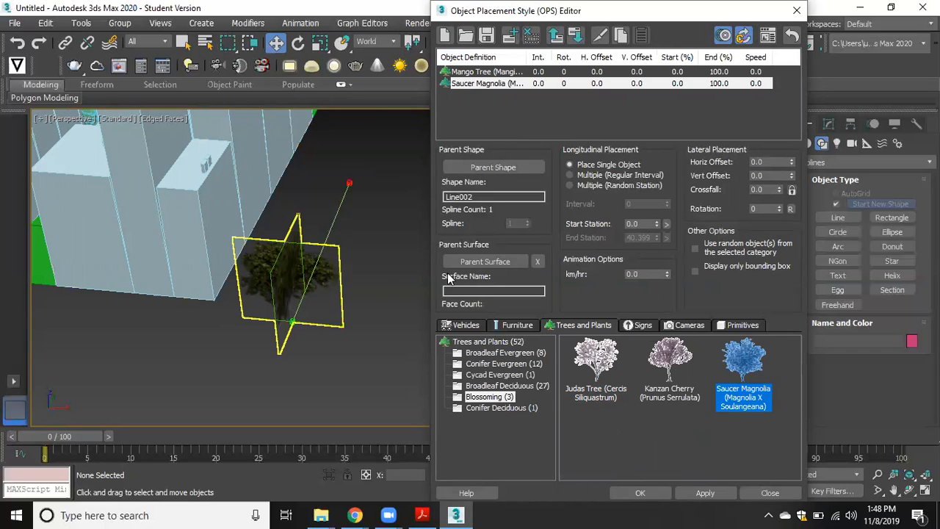
click(643, 224)
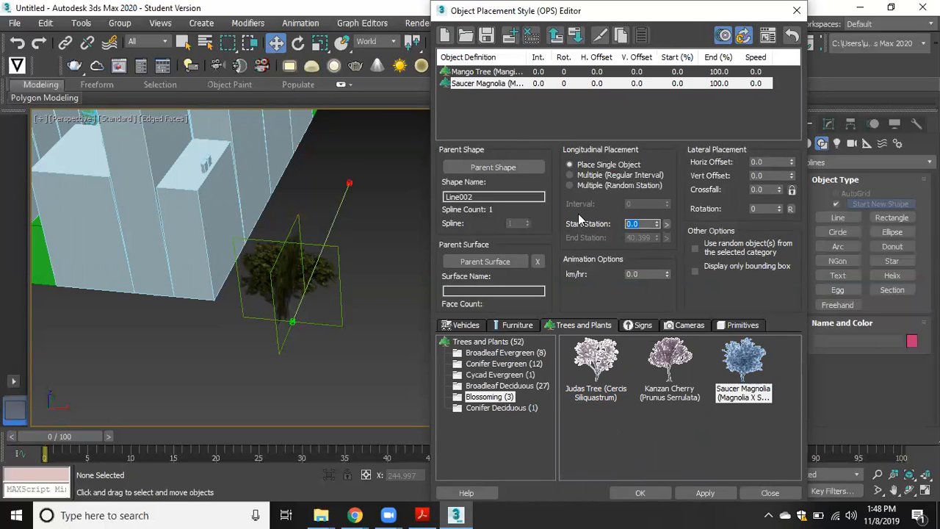
text(1)
click(705, 493)
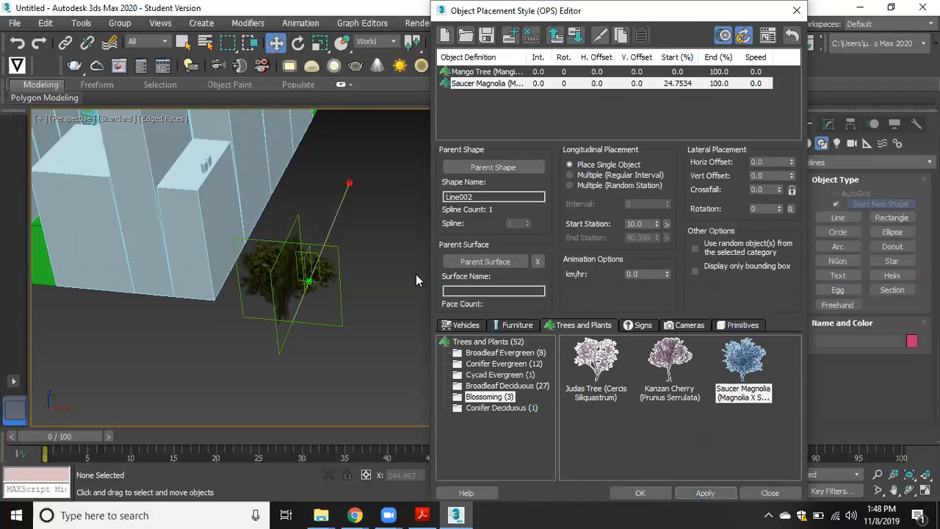
Replace the second object definition's tree with the Paloverde Tree from the Broadleaf Evergreen category
key(z)
alt+middle_drag(353, 305, 311, 293)
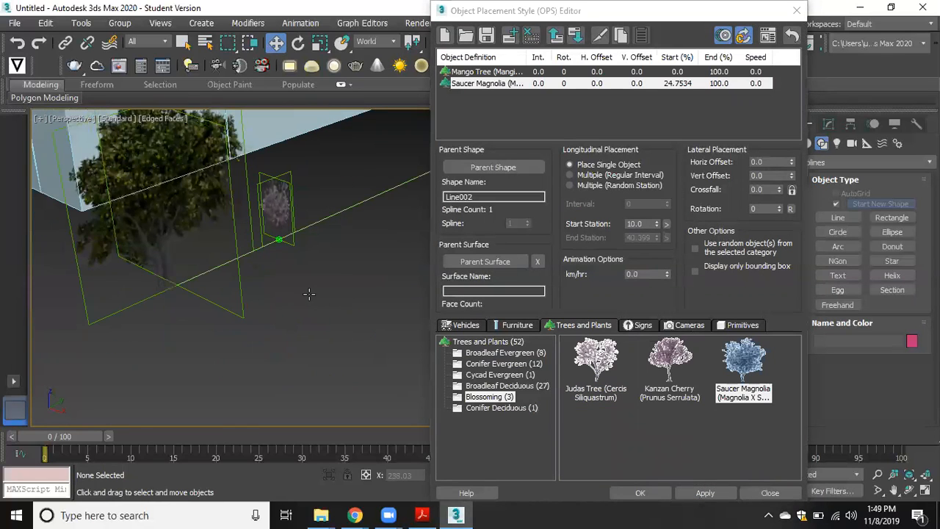
scroll(305, 228, down, 6)
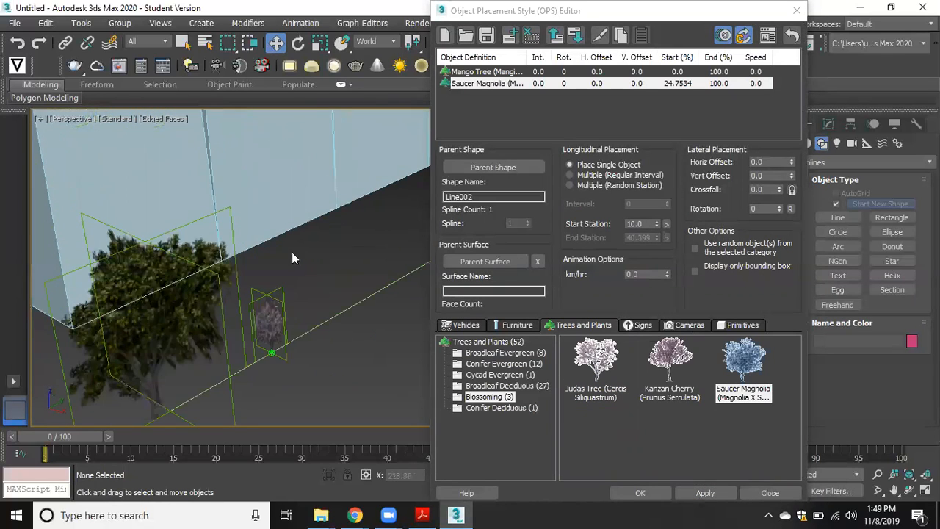
scroll(287, 296, up, 5)
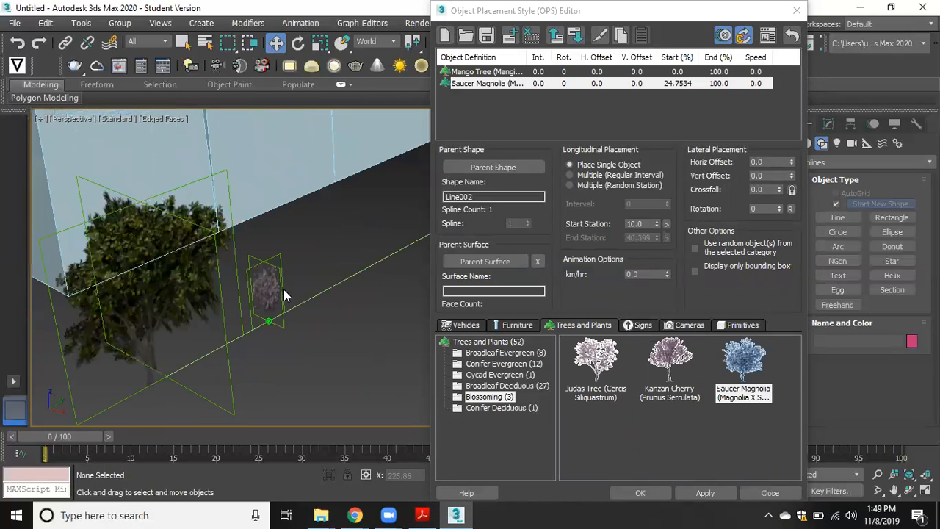
scroll(230, 301, down, 3)
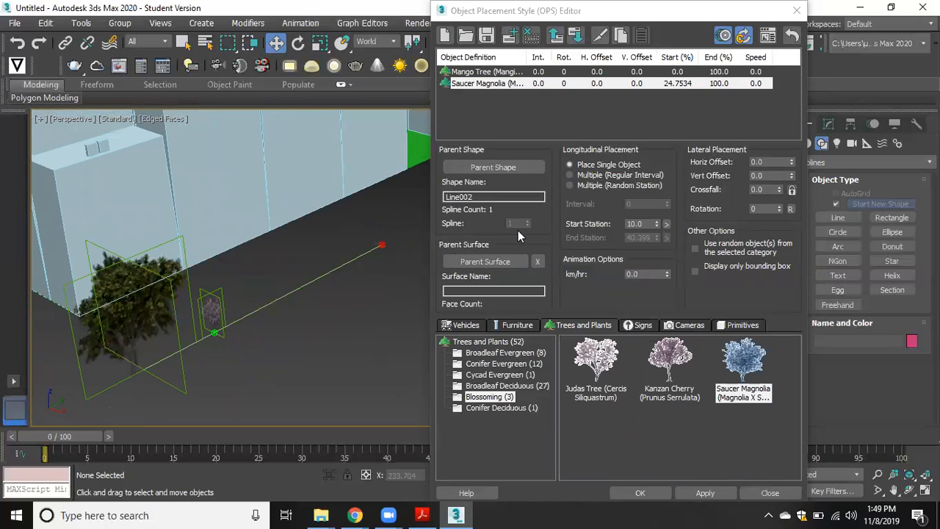
click(513, 354)
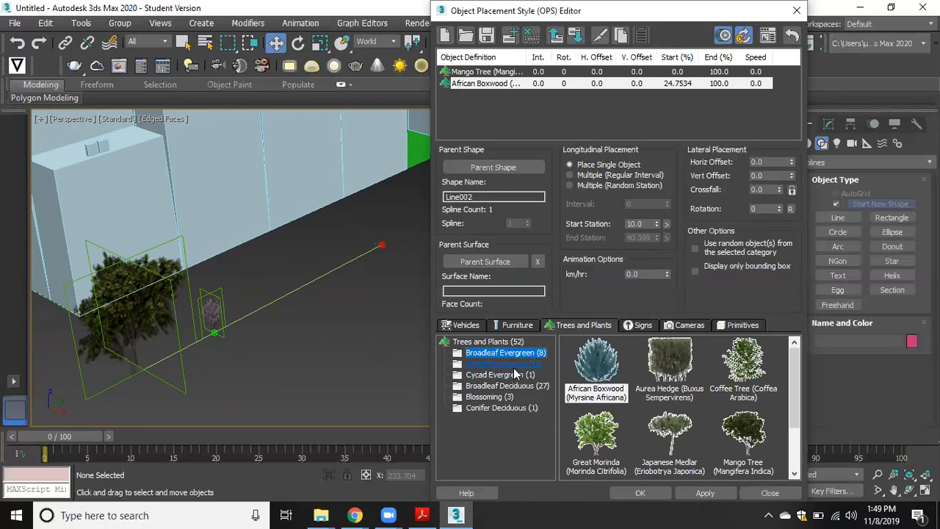
click(512, 408)
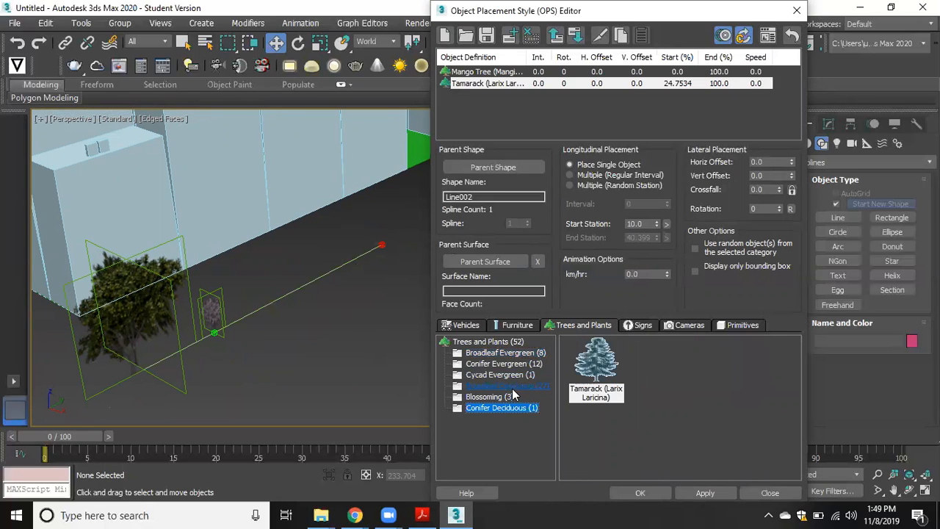
click(513, 376)
click(517, 363)
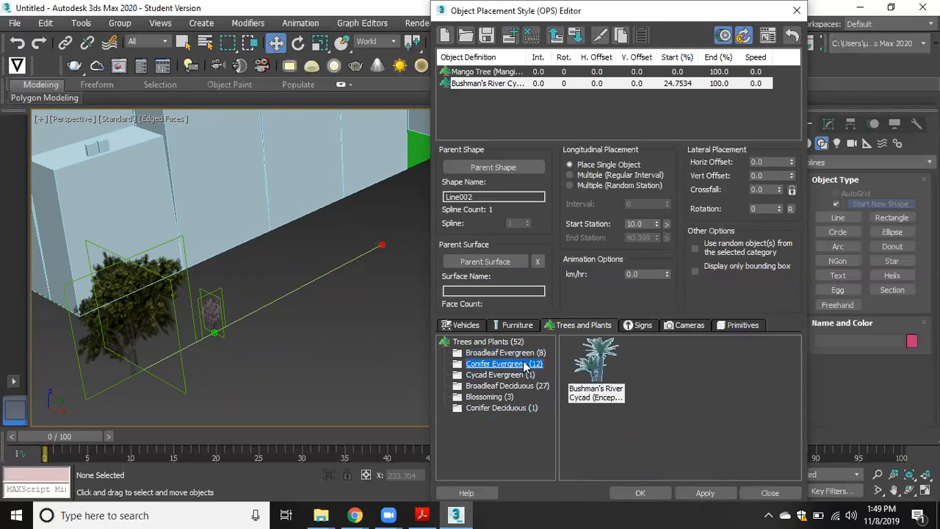
click(519, 355)
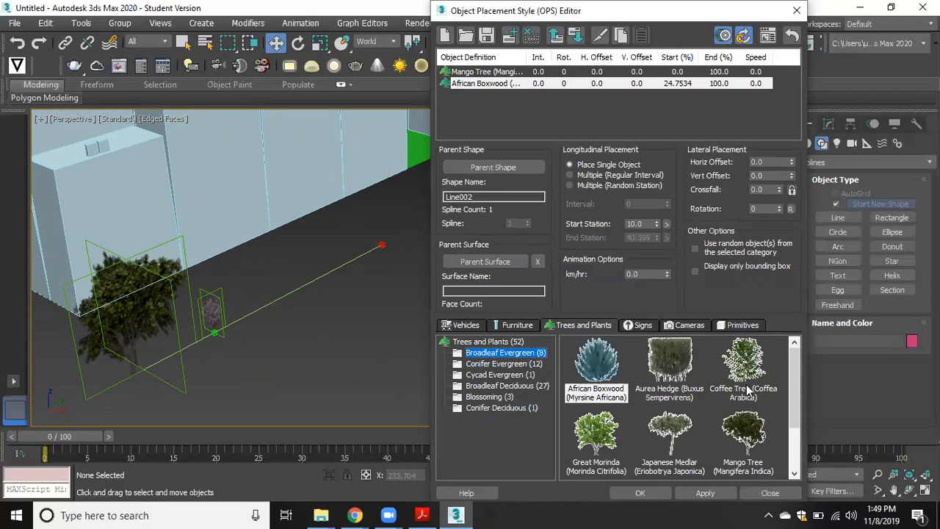
scroll(748, 390, down, 2)
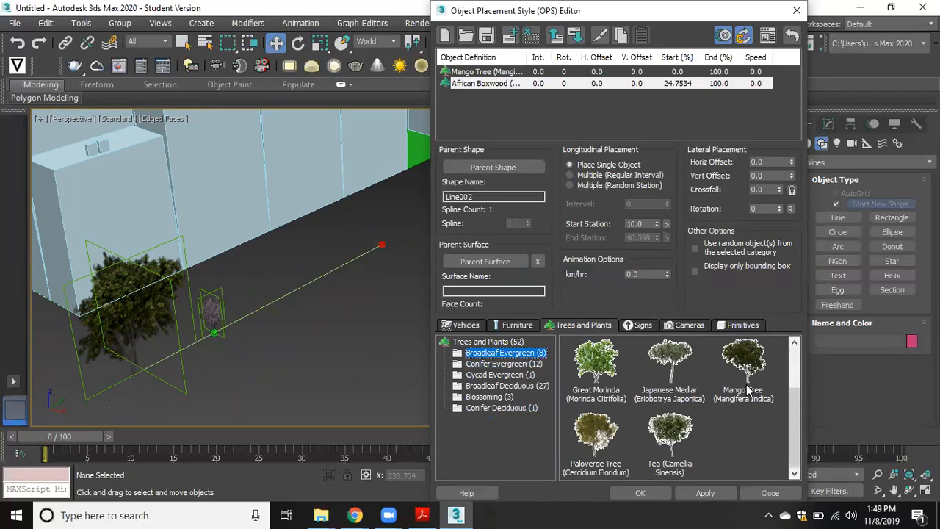
click(609, 443)
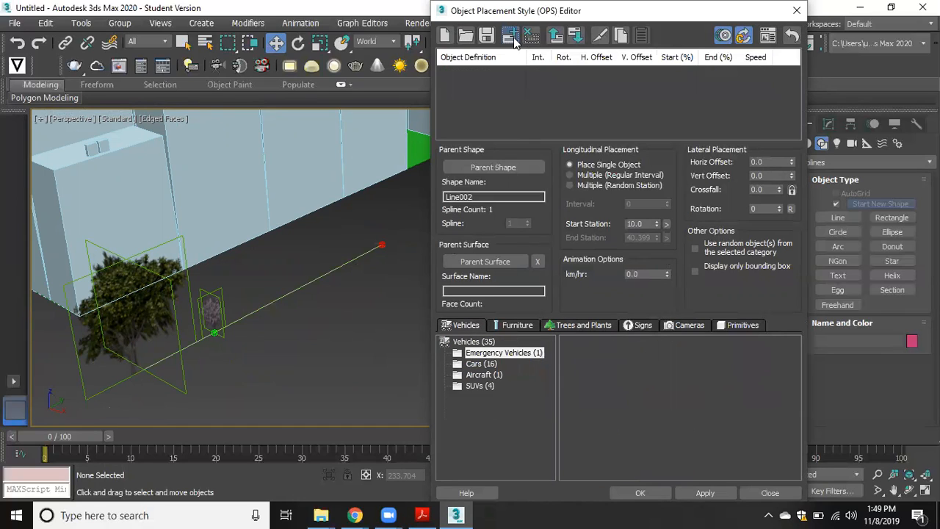
Add a third object definition using the Broadleaf Evergreen Paloverde Tree and place it on the line at start station 20
click(588, 329)
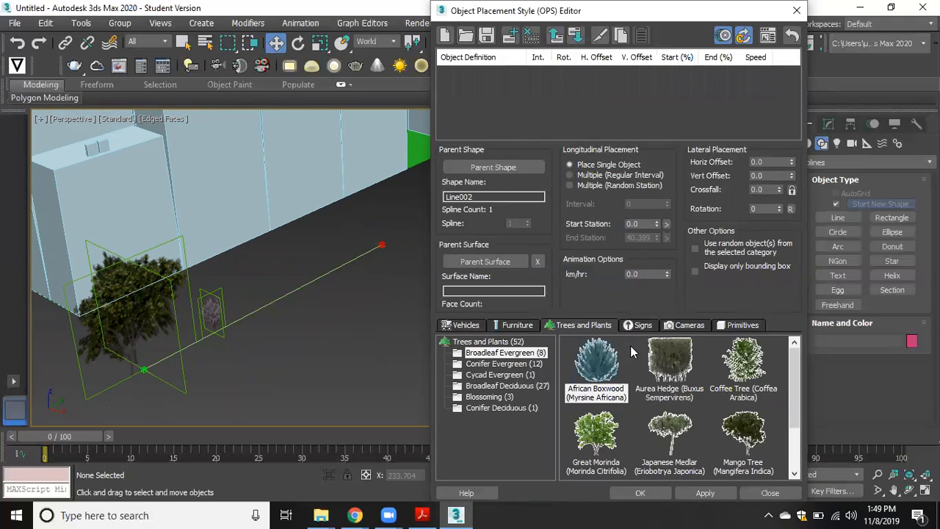
scroll(676, 435, down, 1)
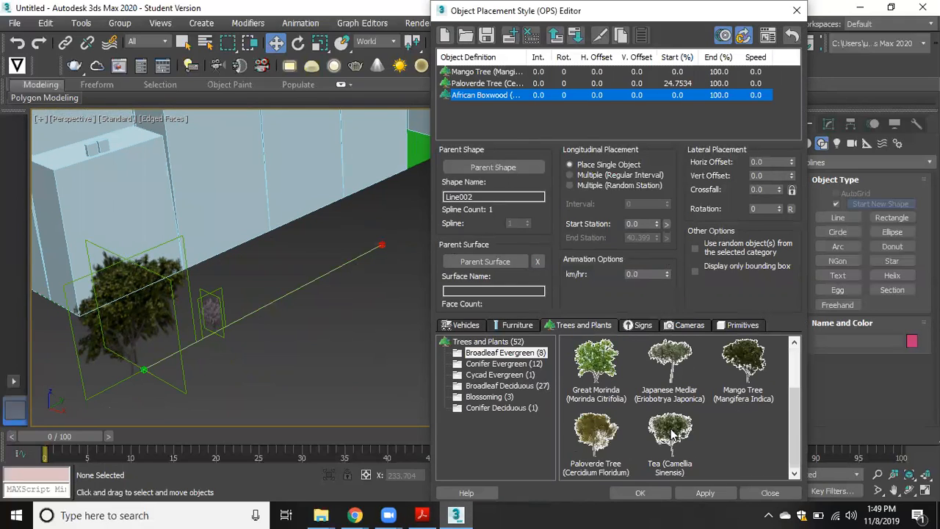
click(599, 433)
click(651, 224)
text(20)
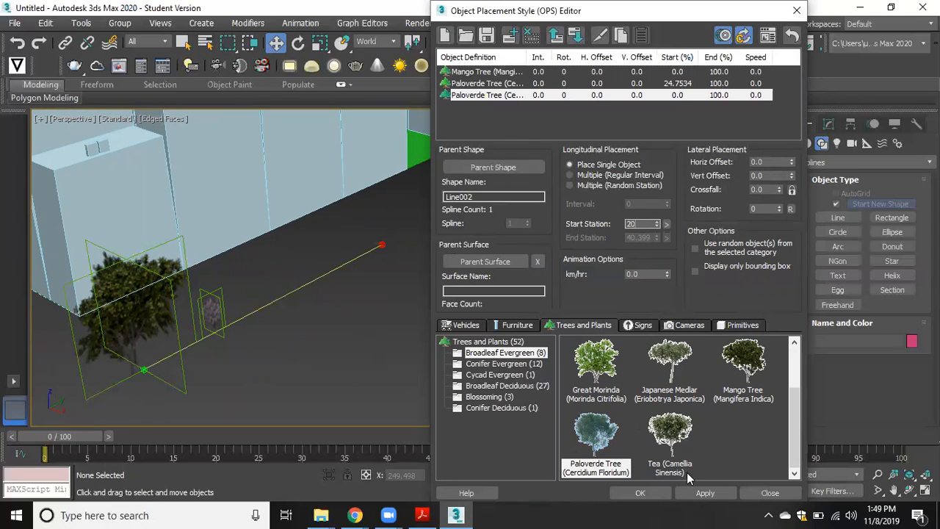
click(705, 493)
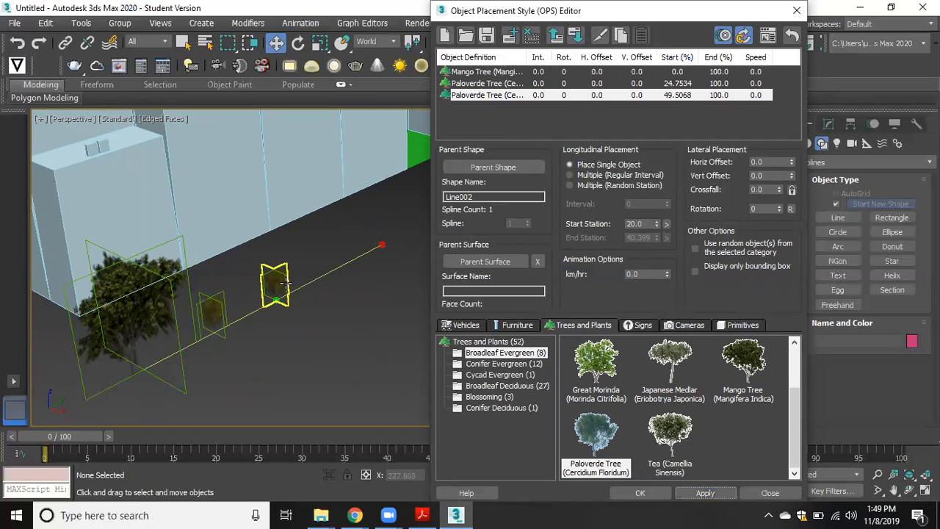
scroll(259, 324, up, 4)
scroll(250, 334, down, 2)
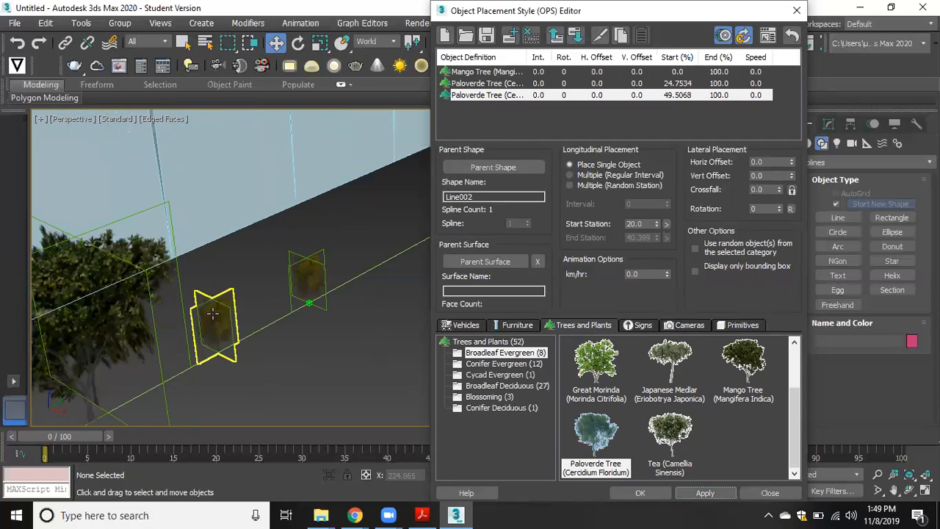
mouse_move(246, 338)
middle_down()
mouse_move(239, 300)
mouse_move(252, 332)
middle_up()
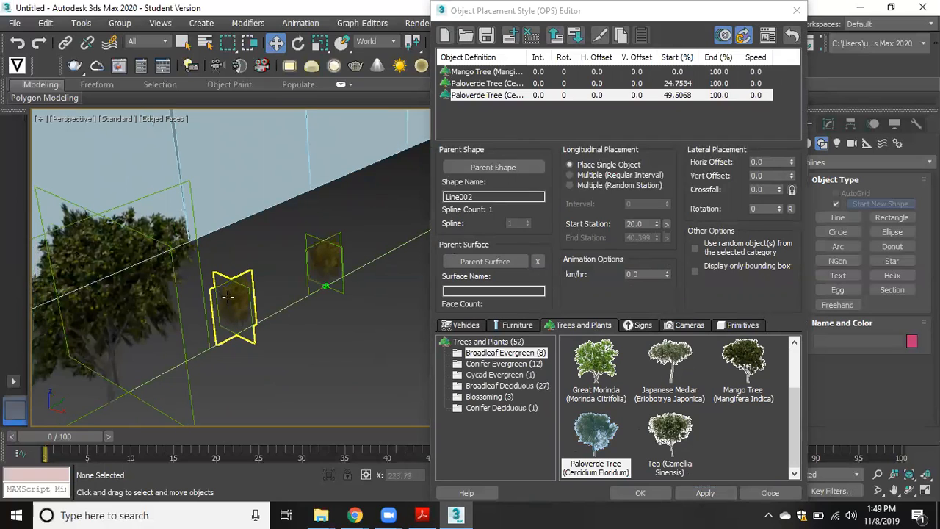
scroll(315, 312, down, 5)
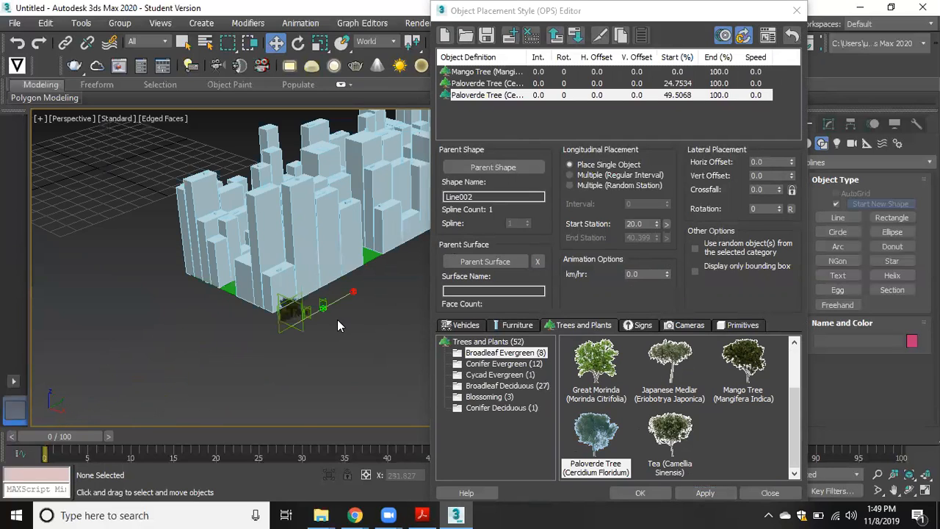
scroll(345, 318, up, 3)
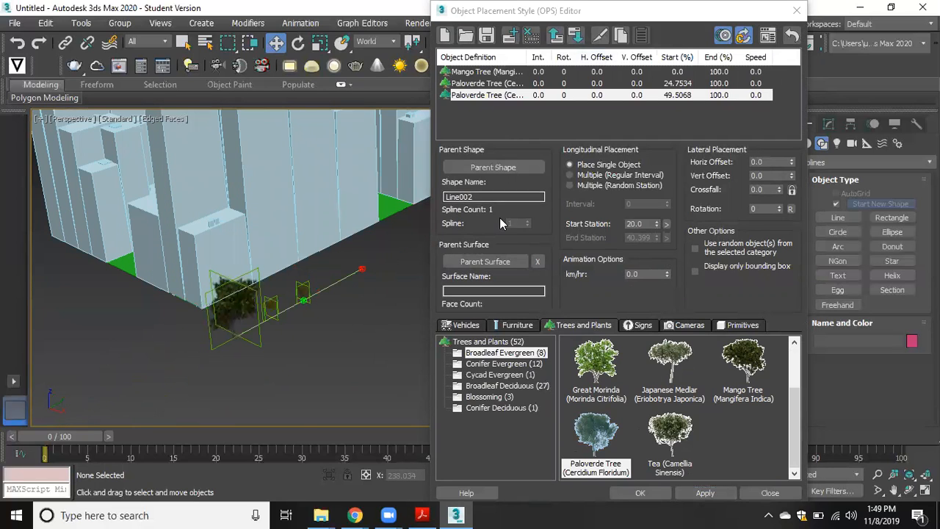
Add a fourth object definition using the Blossoming Saucer Magnolia and place it on the line at start station 30
click(509, 36)
click(592, 326)
click(500, 385)
click(501, 407)
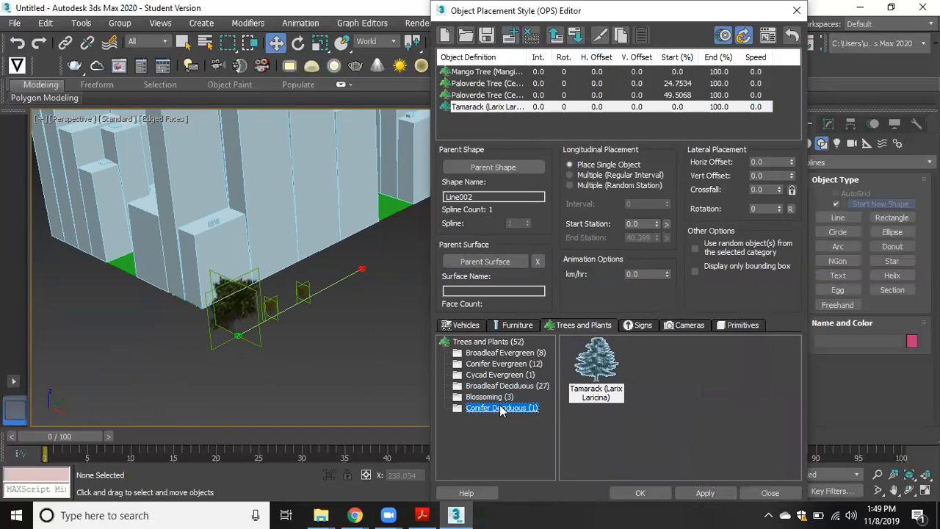
click(490, 396)
click(749, 363)
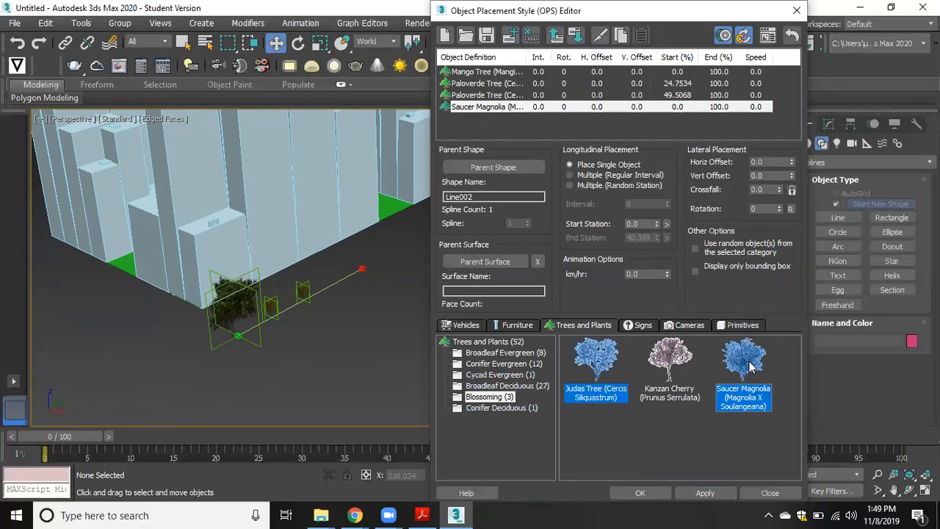
click(645, 225)
text(30)
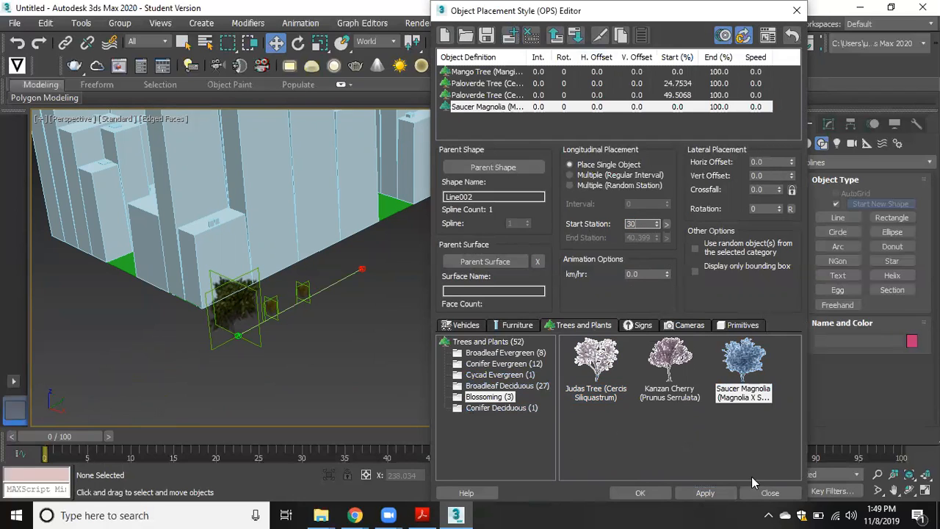
click(745, 373)
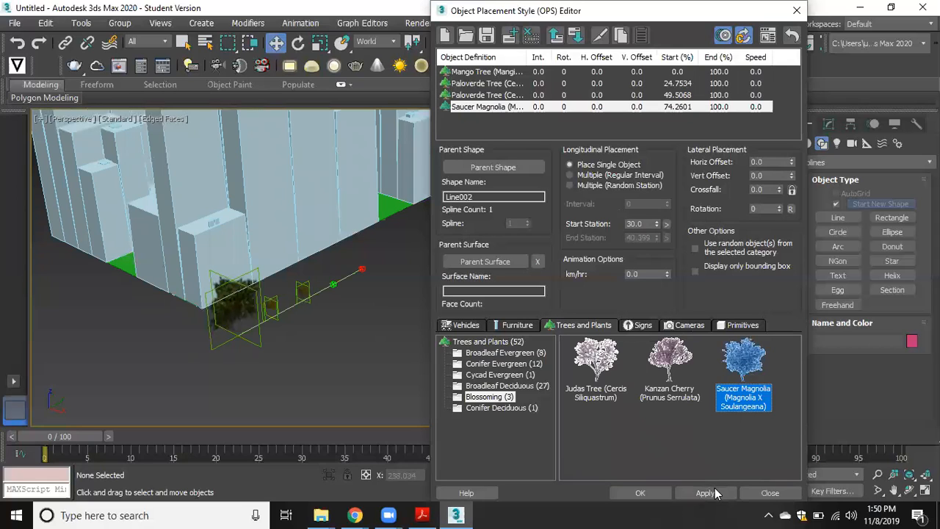
click(717, 494)
Add a fifth object definition using the Coulter Pine from Conifer Evergreen and place it on the line at start station 20
scroll(330, 277, up, 5)
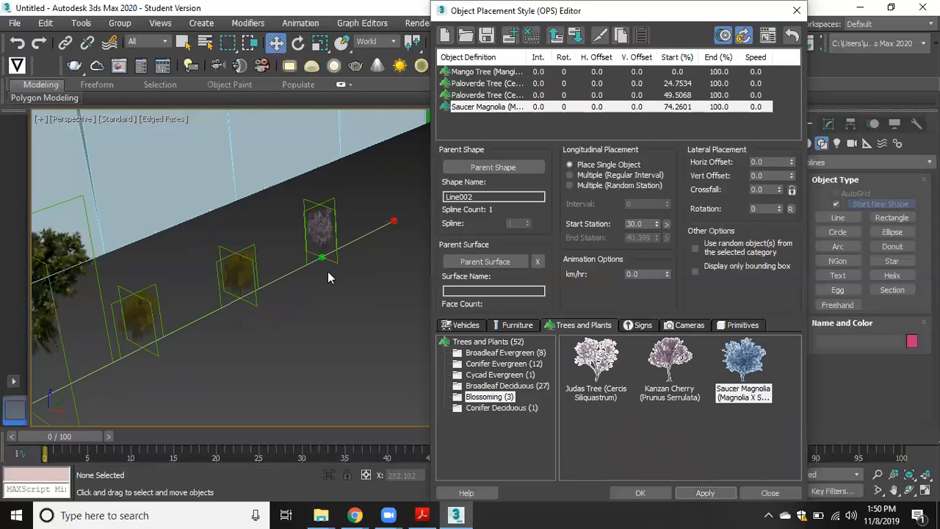
scroll(327, 271, down, 4)
scroll(290, 268, up, 3)
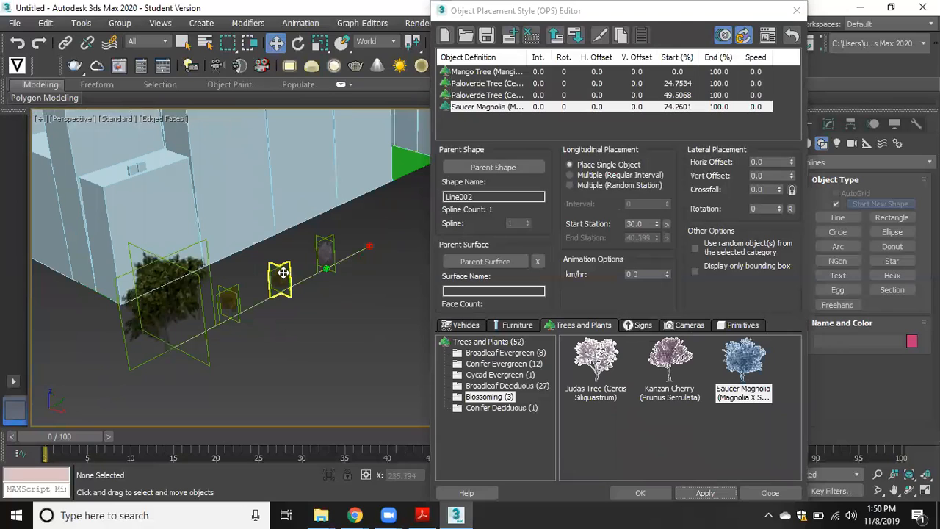
click(283, 273)
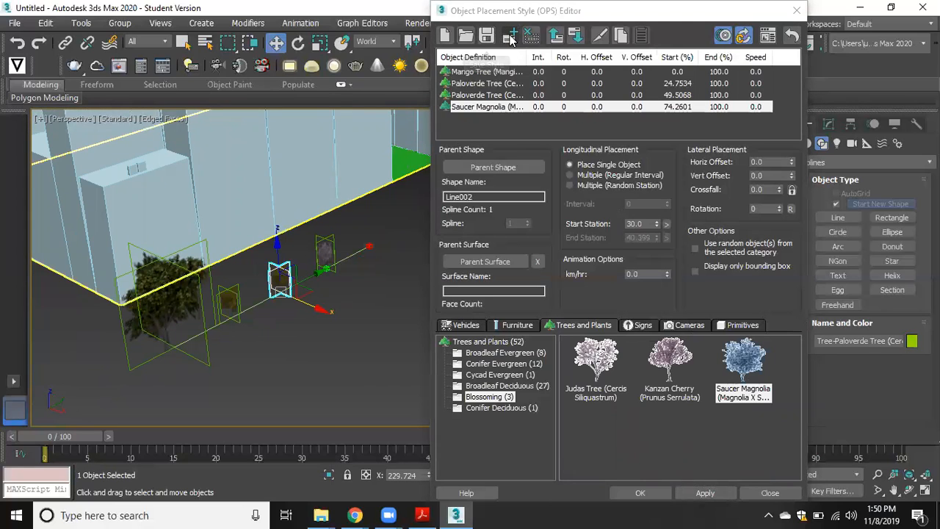
click(510, 36)
click(579, 325)
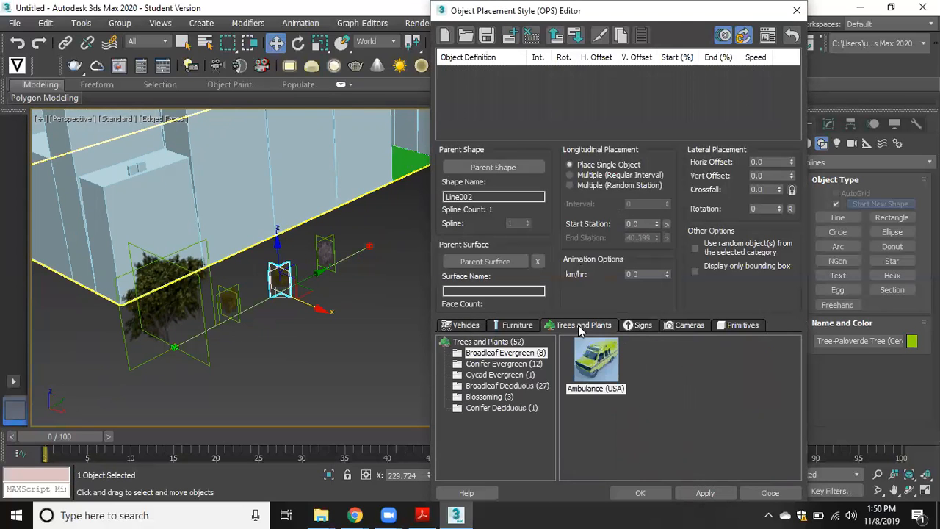
click(503, 364)
scroll(652, 393, down, 1)
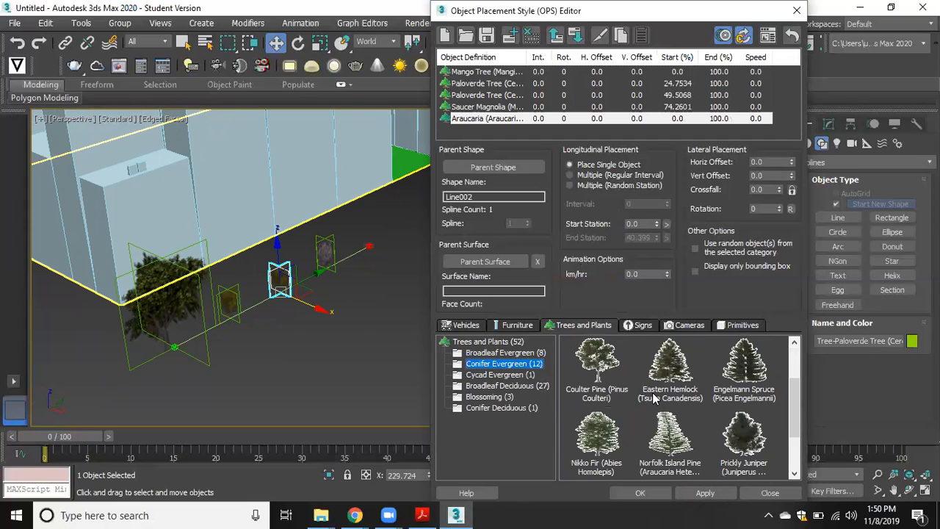
click(601, 366)
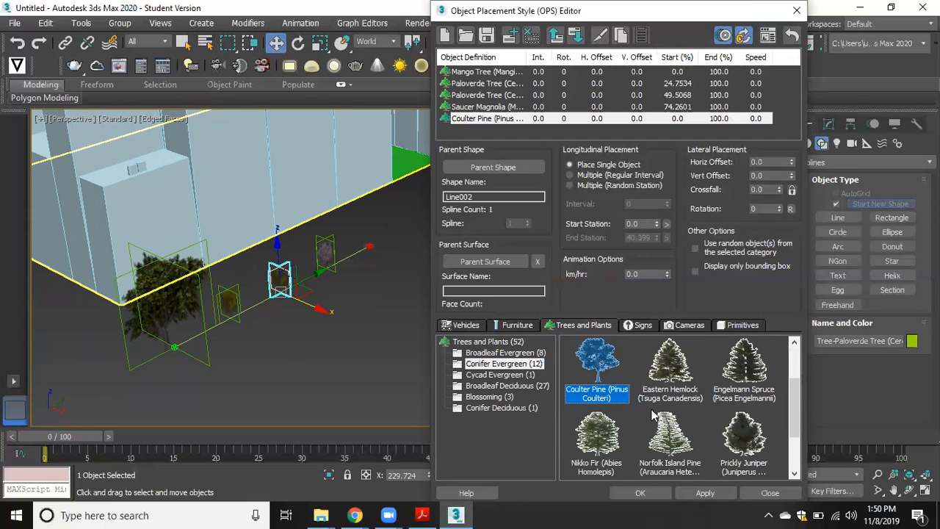
click(632, 223)
text(20)
click(716, 494)
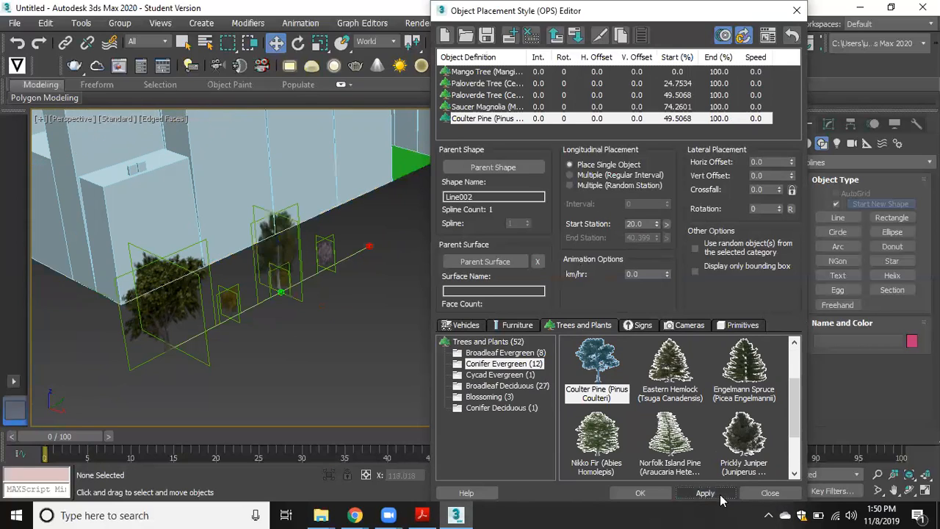
Delete the small Paloverde Tree that overlaps the Coulter Pine on the line
scroll(287, 279, up, 2)
click(282, 286)
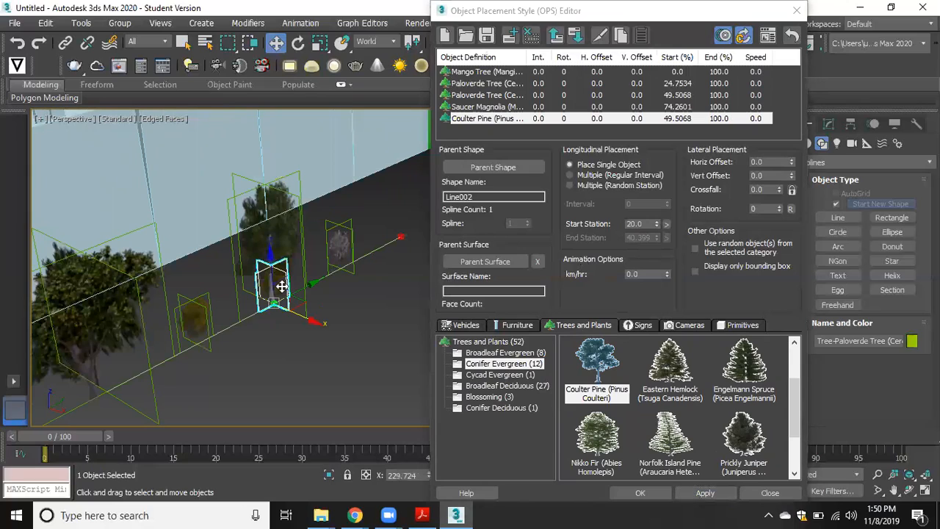
key(Delete)
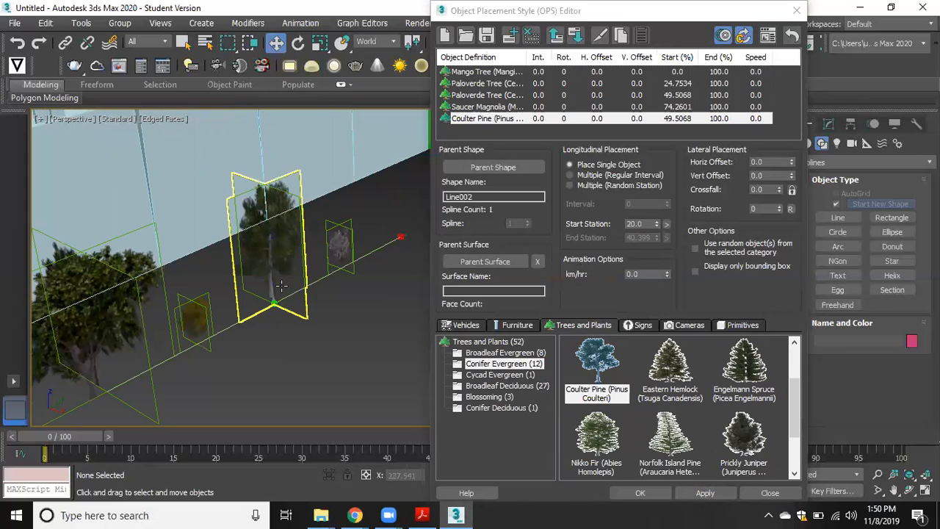
Accept the tree placements and close the Object Placement Style Editor without saving the style
click(197, 314)
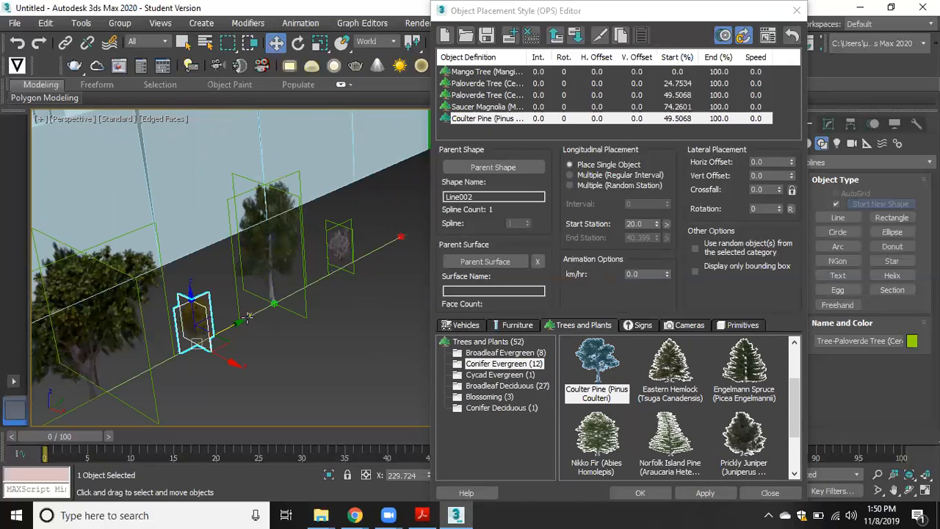
click(323, 352)
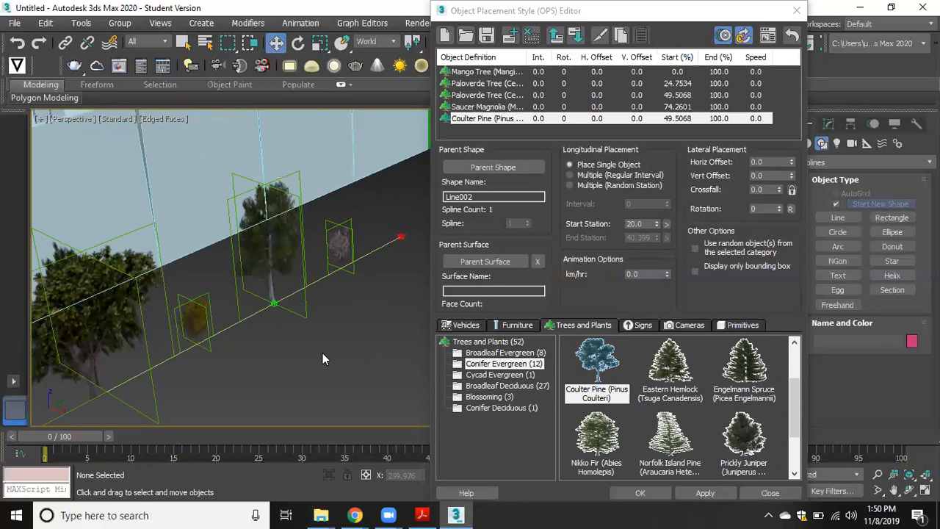
scroll(325, 349, down, 4)
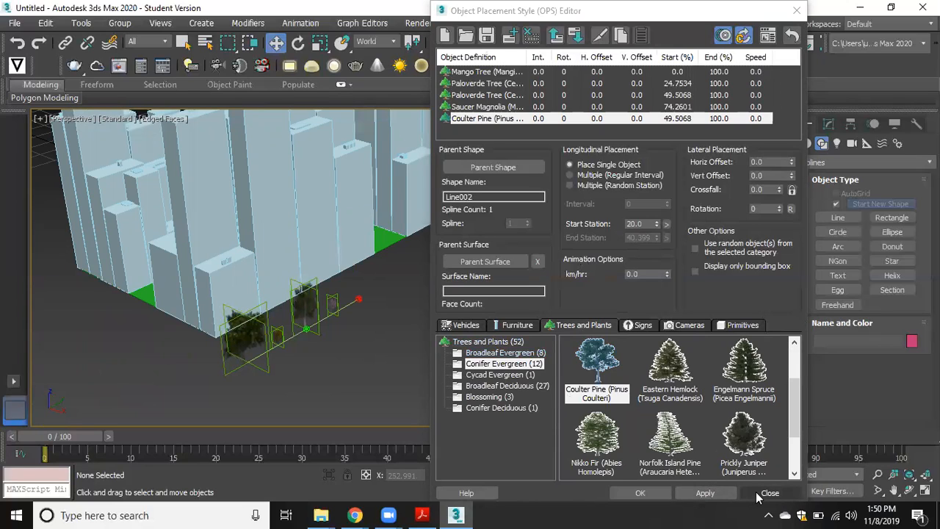
click(640, 493)
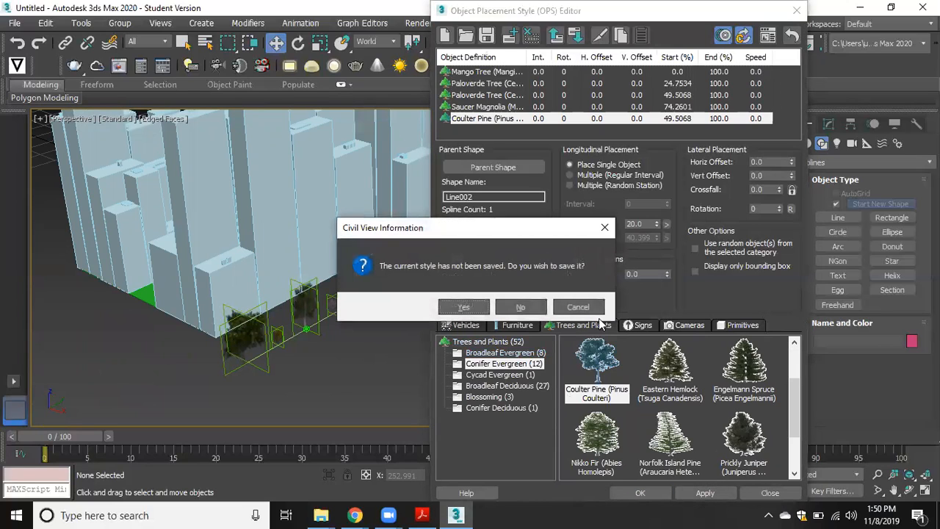
click(532, 310)
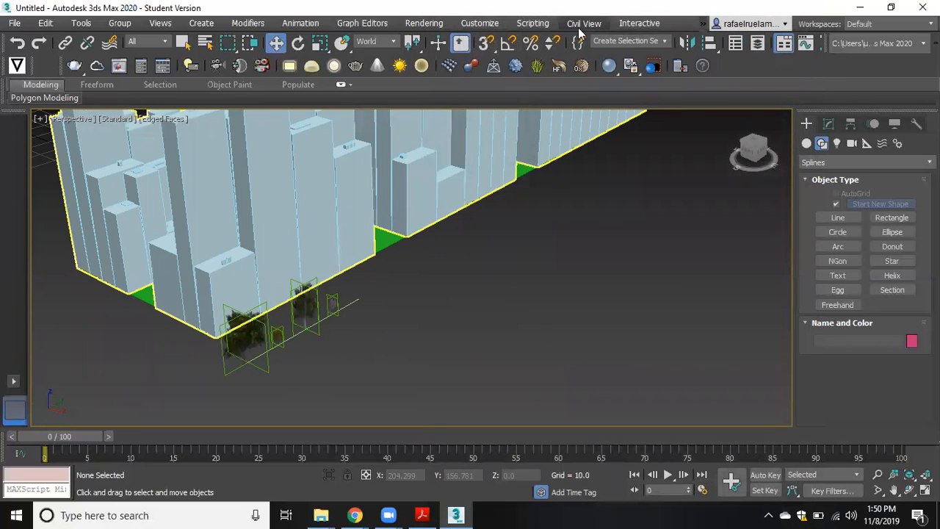
Open the Civil View Explorer, move it clear of the trees, and bring up the Mango Tree's dimension parameters
click(581, 24)
mouse_move(599, 48)
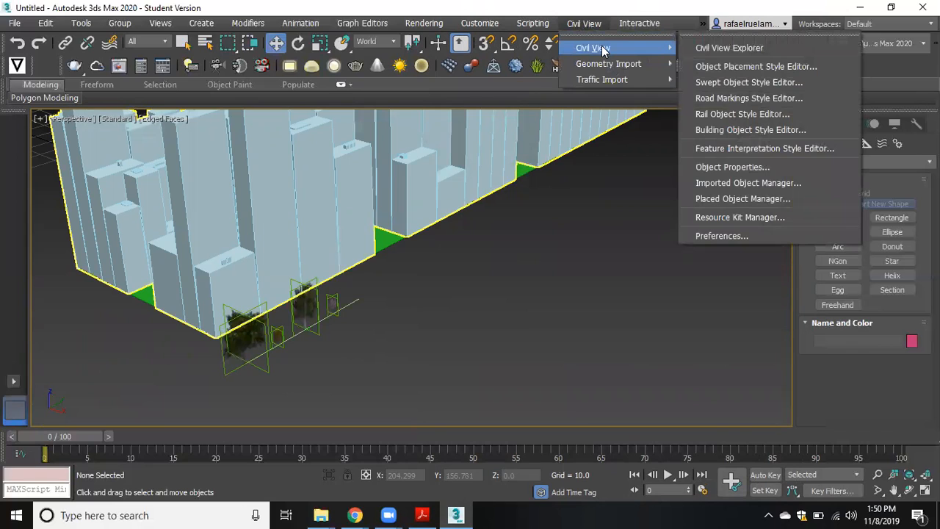
click(716, 48)
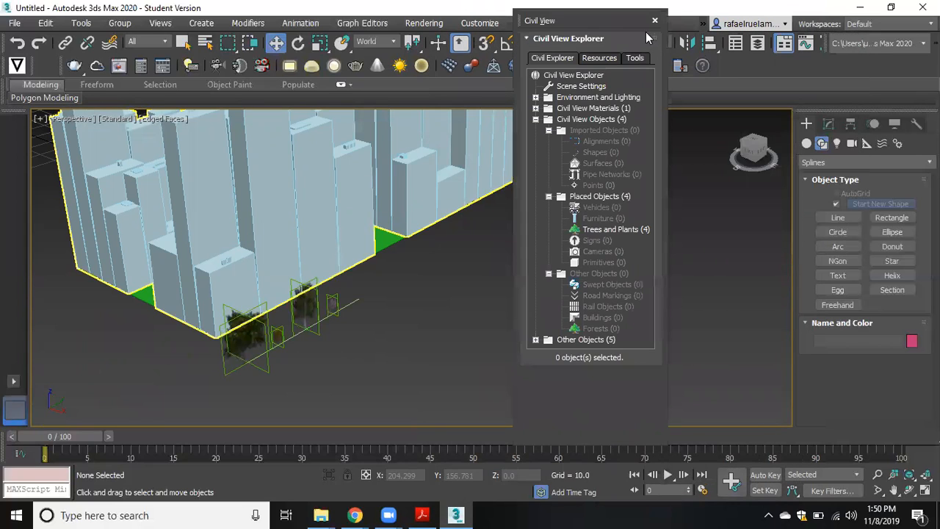
drag(621, 24, 695, 46)
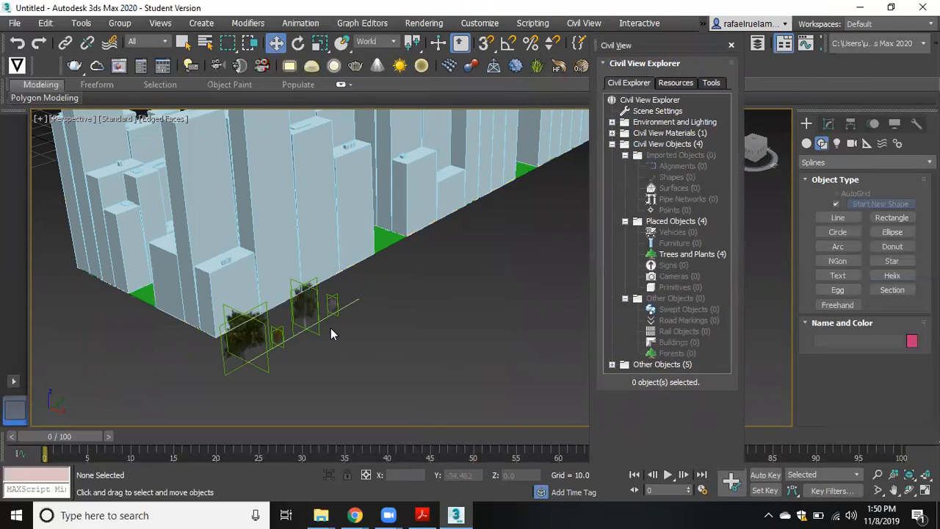
click(310, 305)
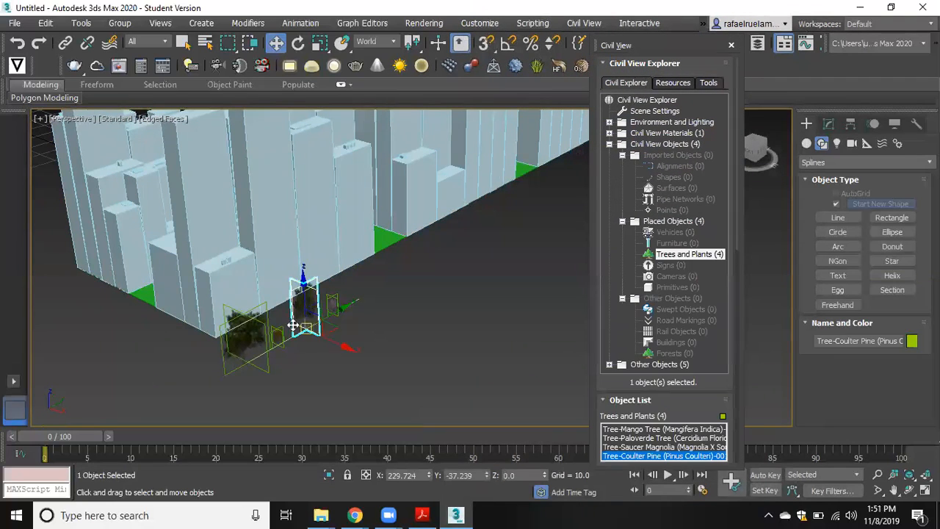
click(241, 335)
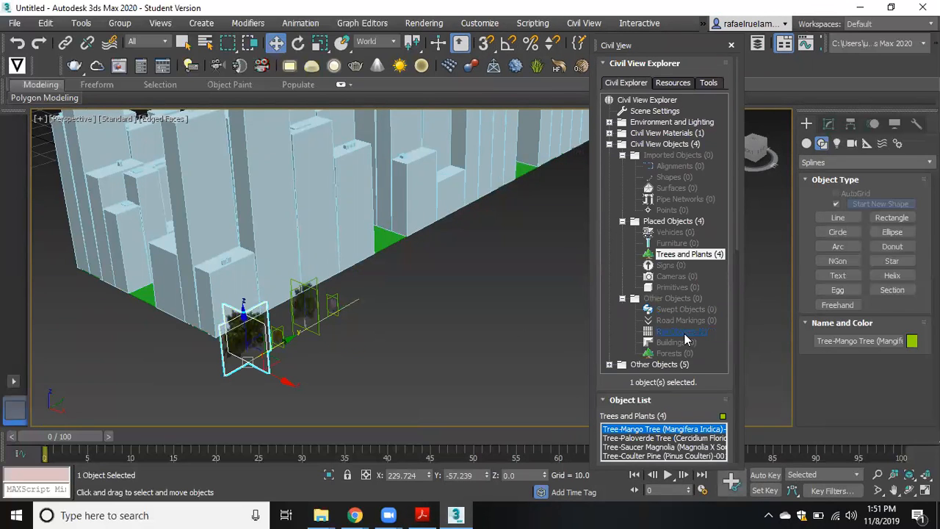
drag(735, 224, 728, 406)
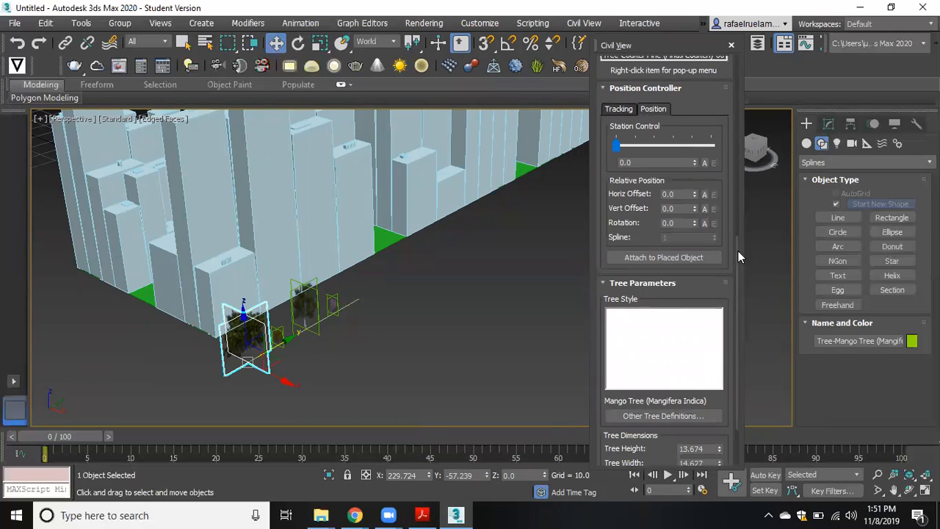
drag(733, 263, 731, 357)
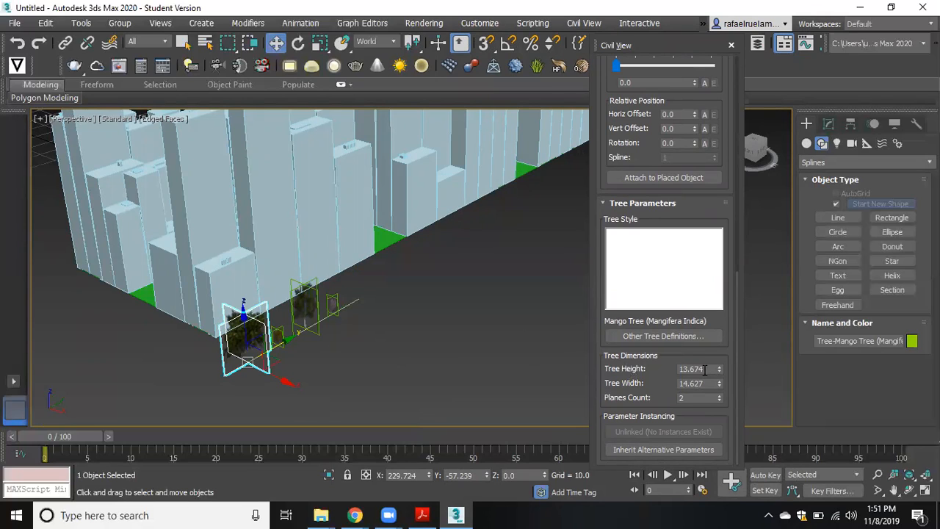
Set the Paloverde Tree's height to 8 and its width to 7 in its tree parameters
click(277, 337)
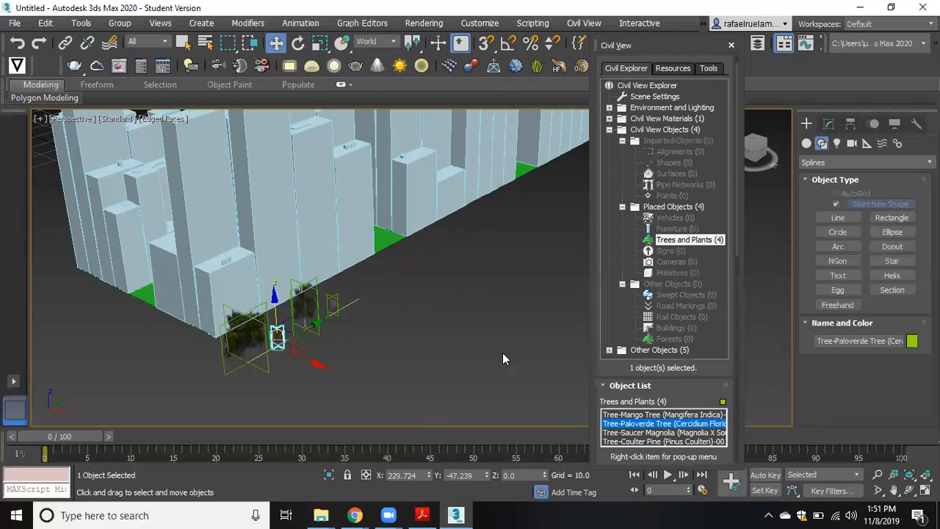
scroll(682, 384, down, 2)
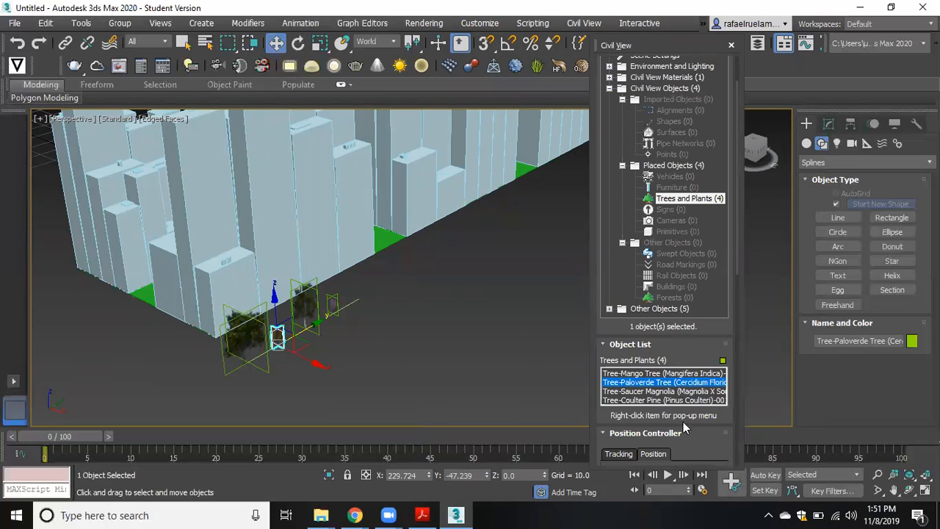
scroll(674, 441, down, 2)
scroll(699, 398, down, 2)
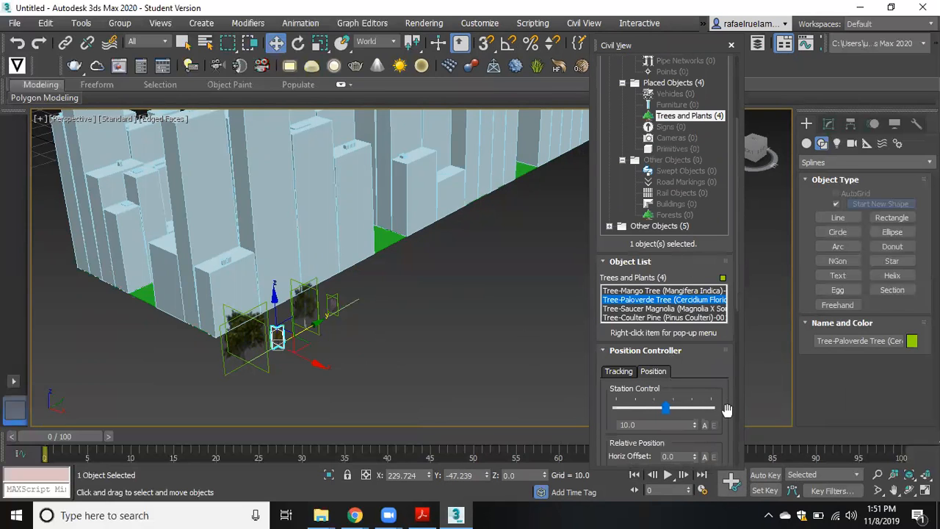
scroll(726, 349, down, 5)
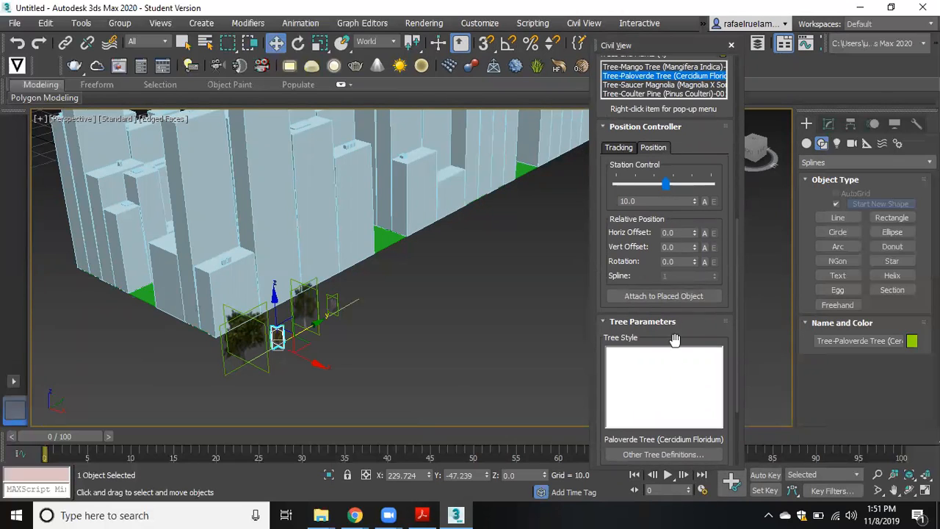
scroll(673, 342, down, 2)
double_click(701, 405)
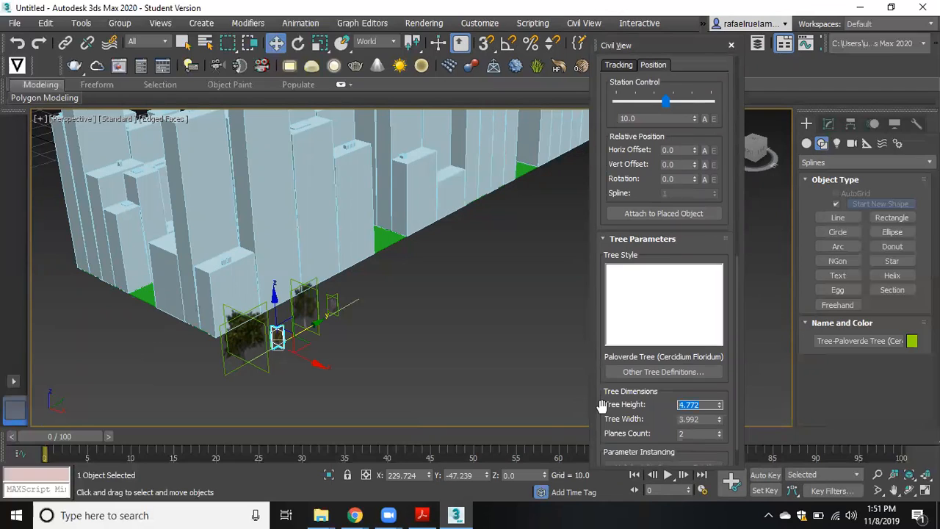
text(8)
key(Tab)
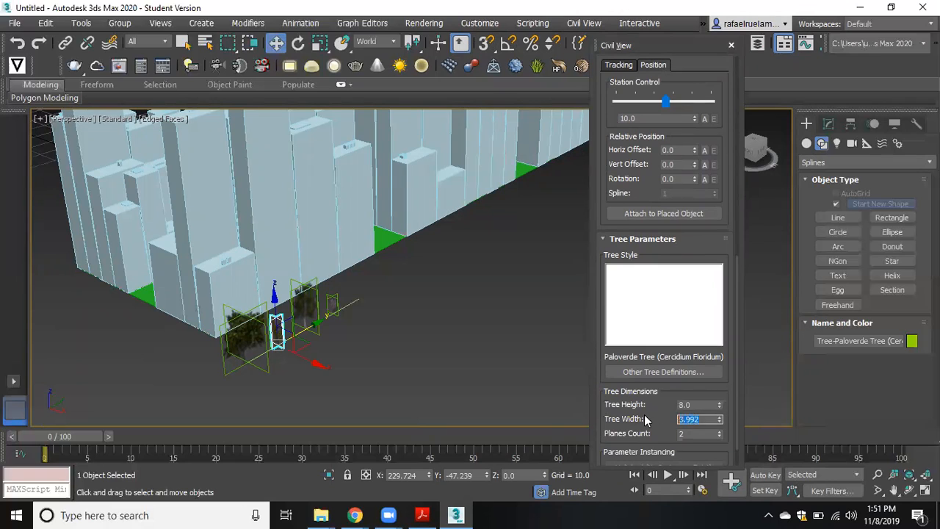
text(7)
Set the Saucer Magnolia's tree height to 9 and its tree width to 8
click(307, 292)
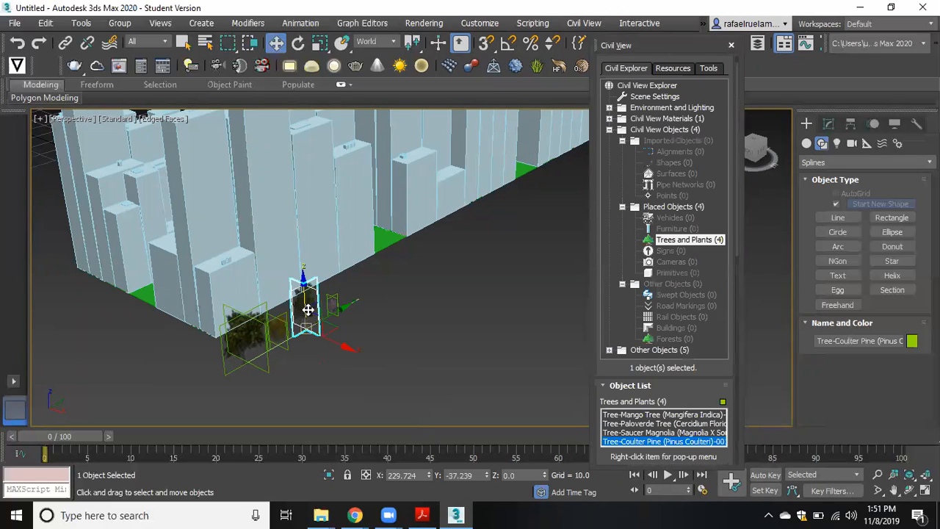
drag(294, 322, 518, 331)
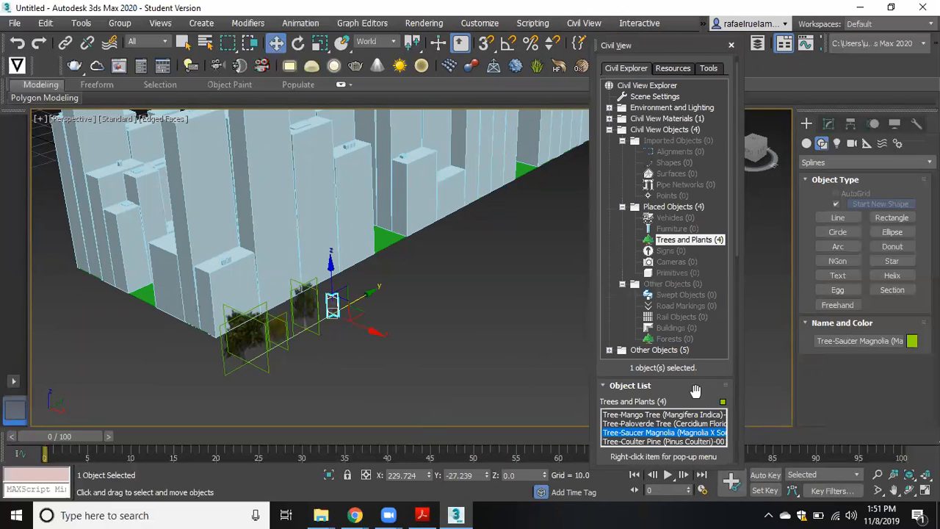
scroll(695, 390, down, 1)
scroll(709, 443, down, 3)
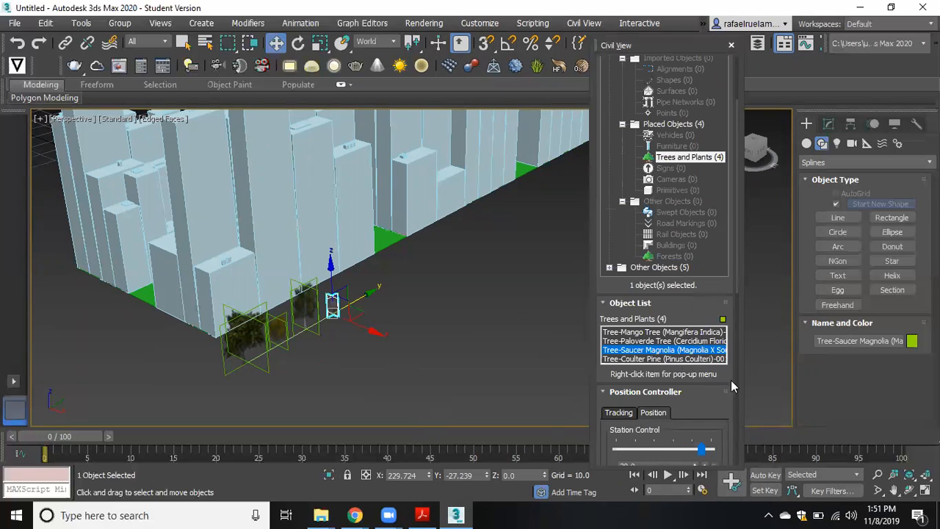
scroll(729, 371, down, 15)
scroll(725, 357, down, 3)
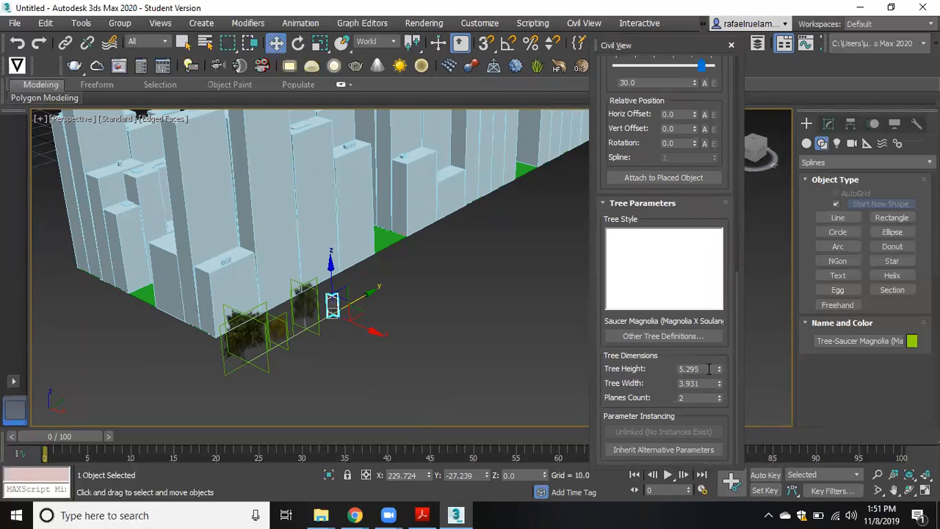
double_click(698, 369)
text(9)
double_click(709, 382)
text(8)
key(Return)
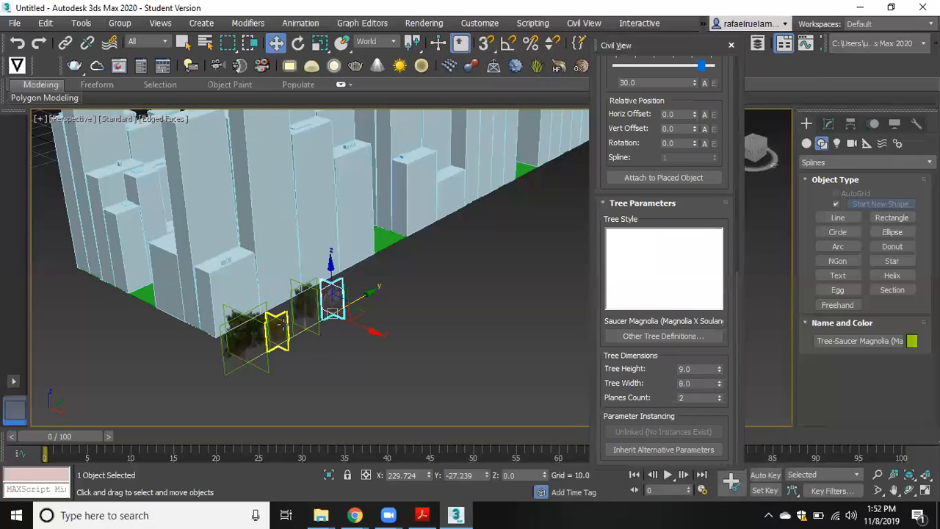
Enlarge the Paloverde Tree to a height of 9 and a width of 8, and deselect it
click(282, 323)
drag(741, 248, 739, 456)
double_click(695, 368)
text(9)
key(Tab)
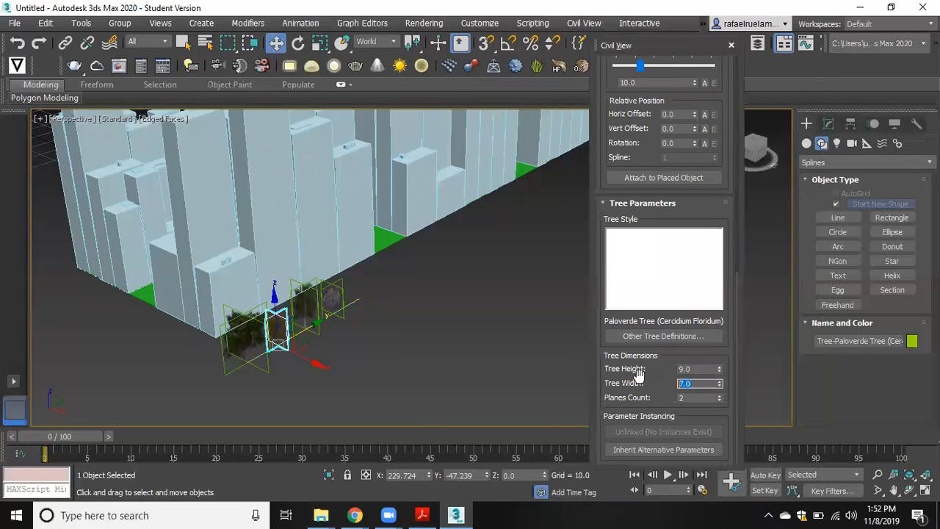
text(8)
key(Return)
scroll(358, 308, up, 5)
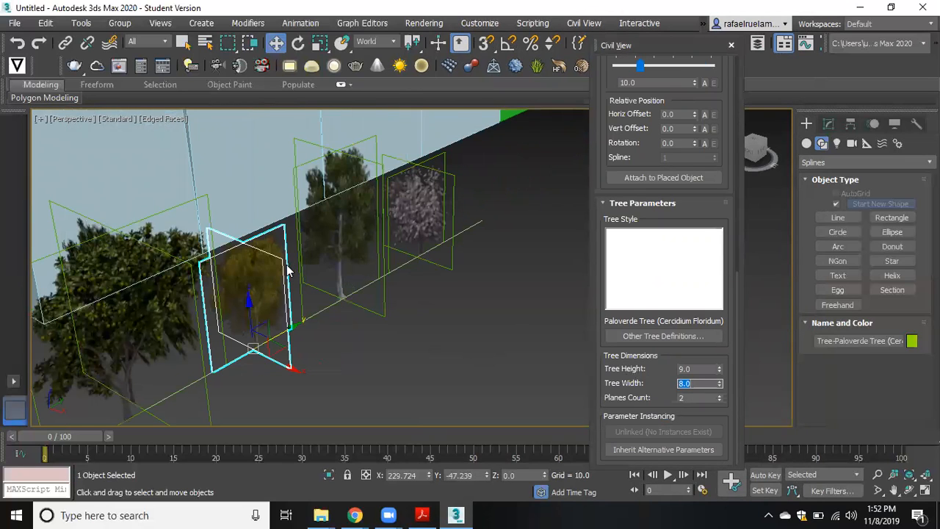
scroll(338, 307, down, 5)
click(339, 316)
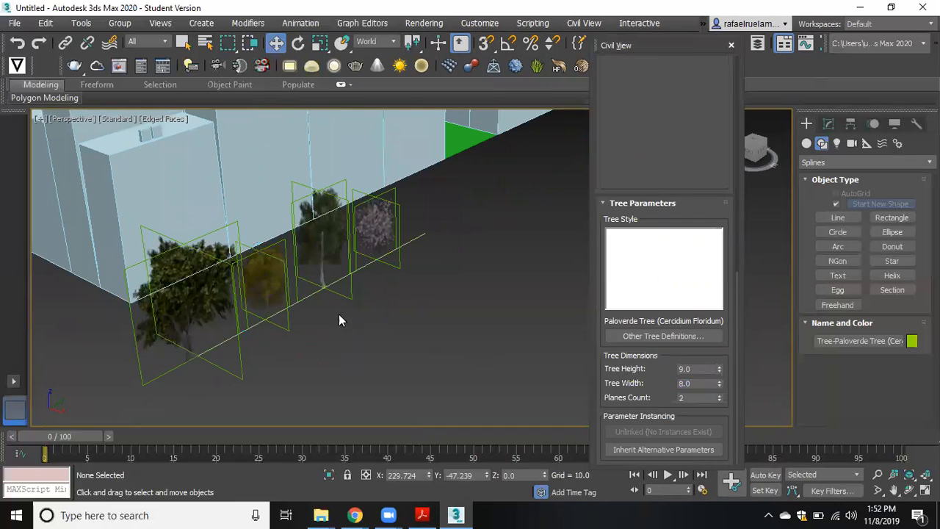
Detach the Mango Tree from its parent shape Line002 and test moving it slightly off the line and back
click(272, 299)
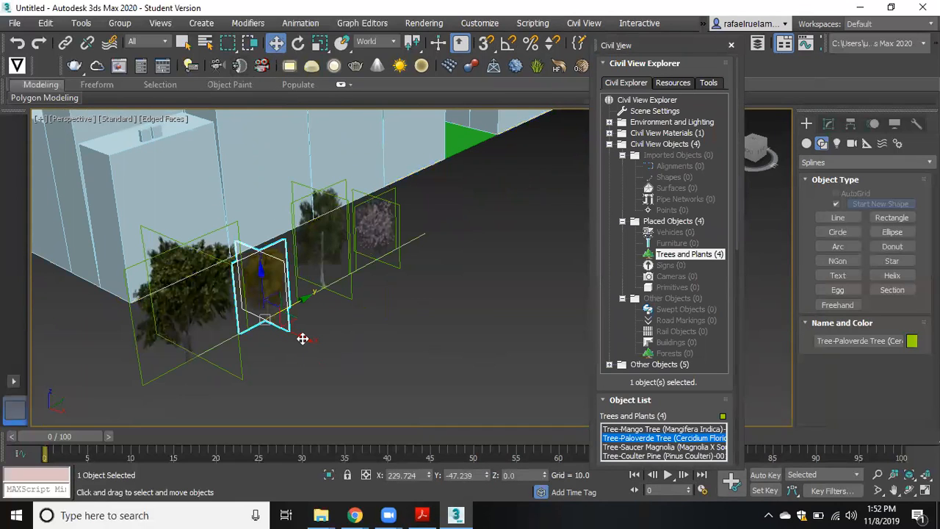
click(209, 309)
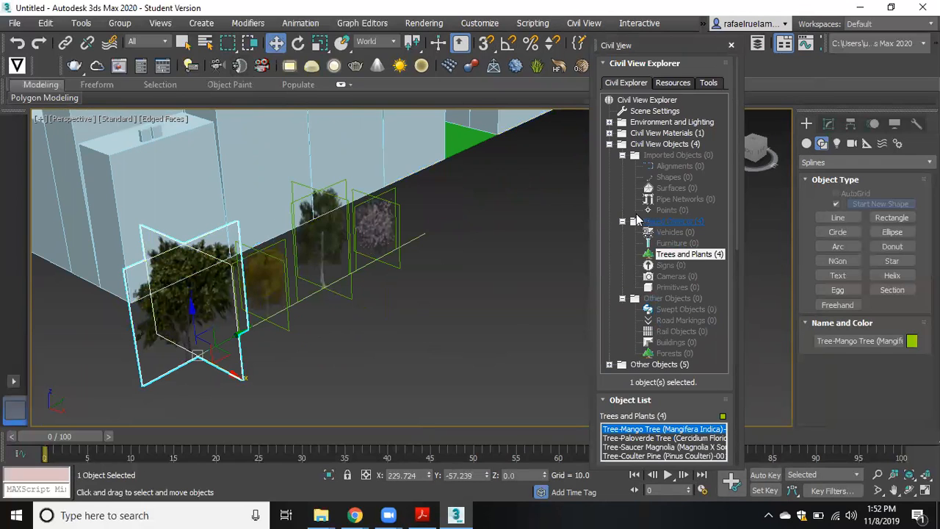
scroll(696, 411, down, 1)
scroll(695, 380, up, 1)
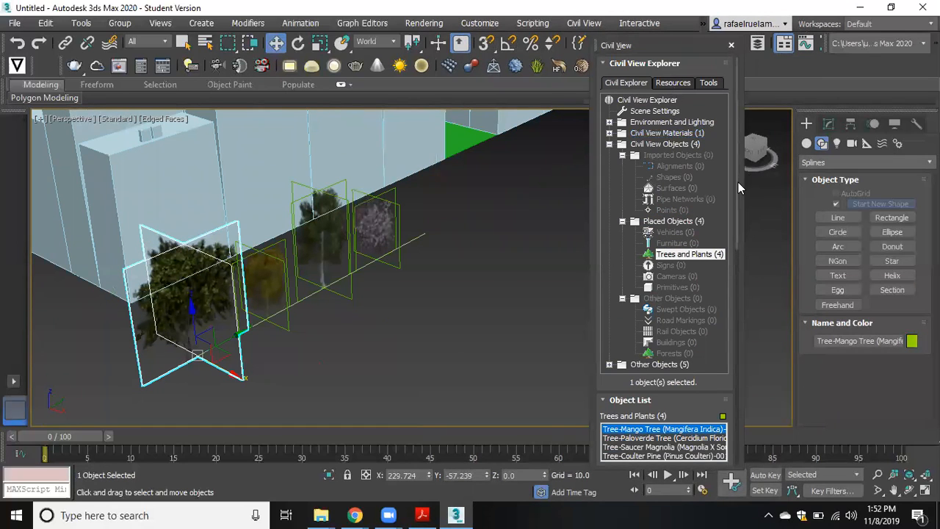
drag(736, 176, 733, 346)
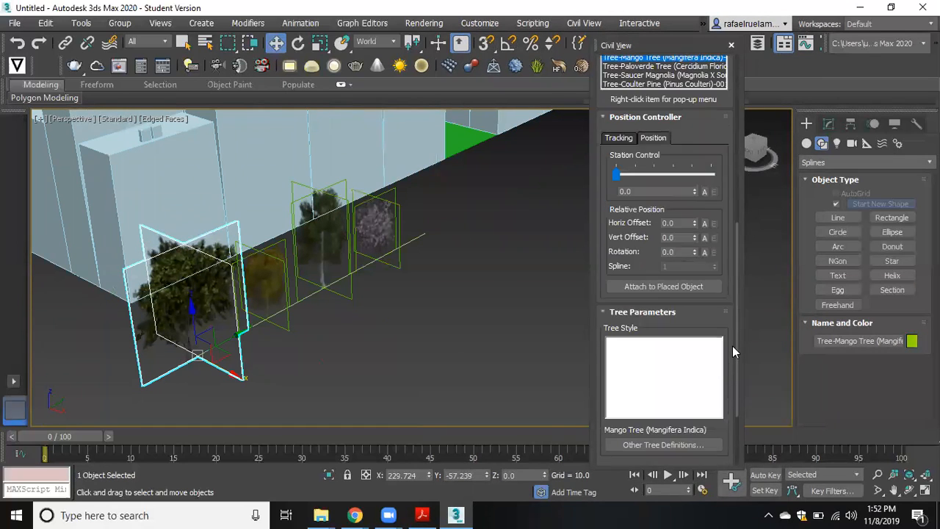
click(619, 136)
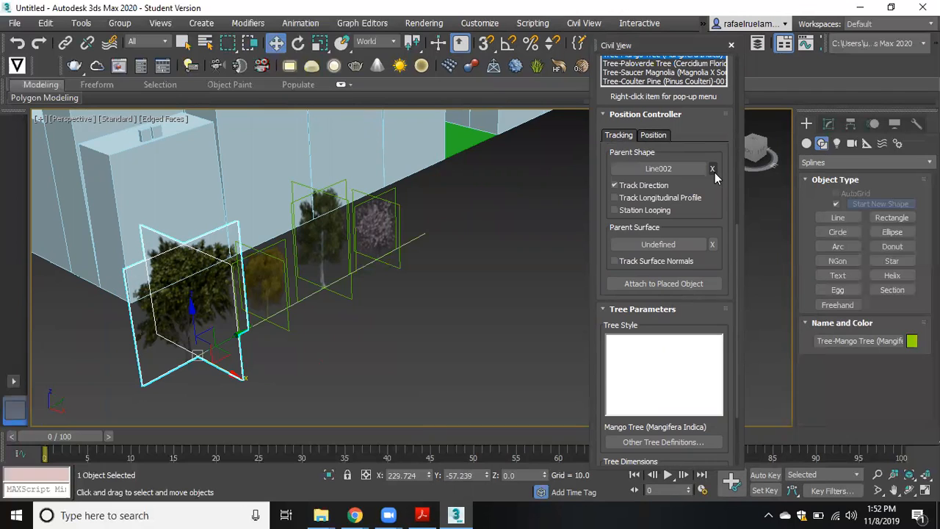
click(714, 171)
click(531, 325)
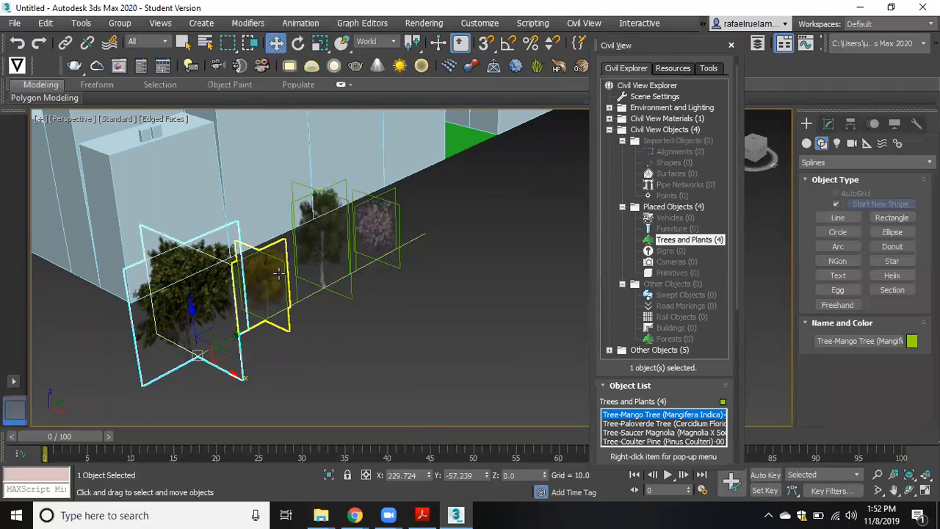
mouse_move(232, 377)
mouse_down()
mouse_move(273, 389)
mouse_move(231, 373)
mouse_up()
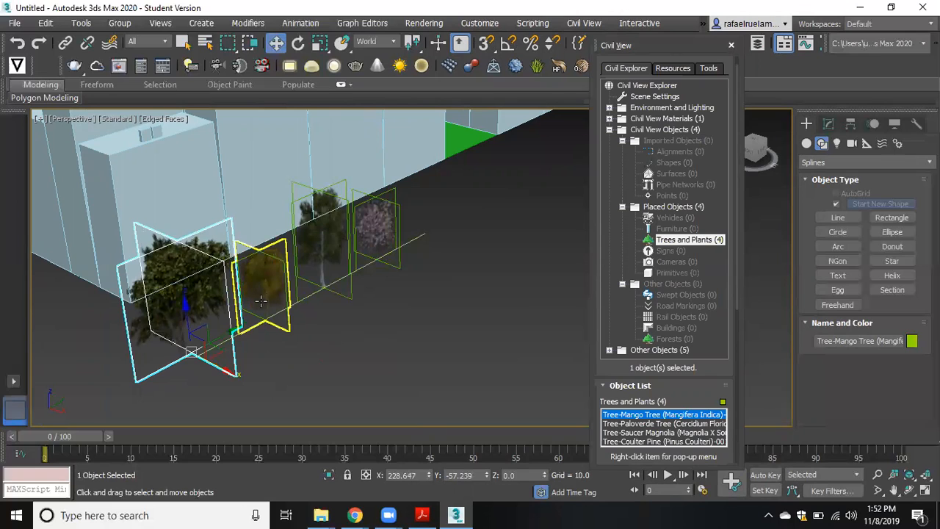
drag(225, 372, 231, 377)
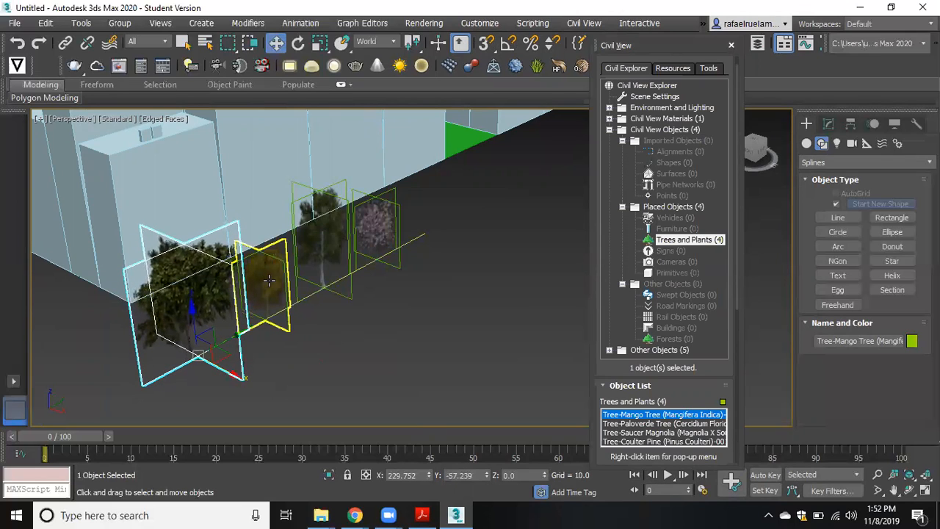
Detach the Paloverde Tree from its parent shape Line002, baking its position
click(269, 280)
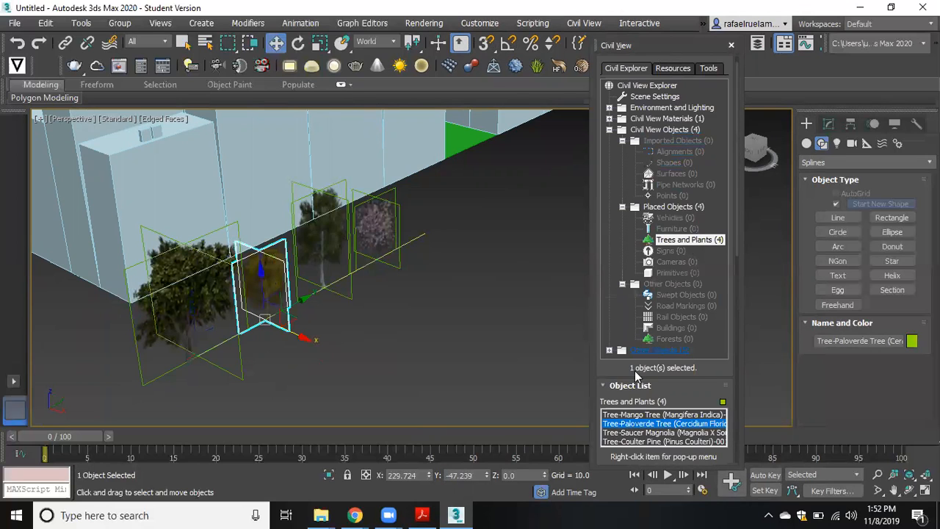
scroll(665, 382, down, 1)
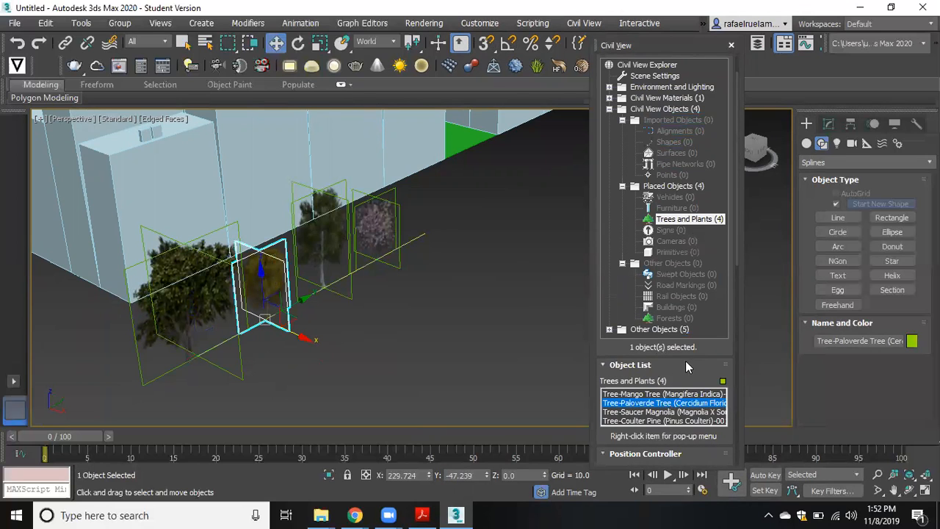
scroll(687, 367, down, 3)
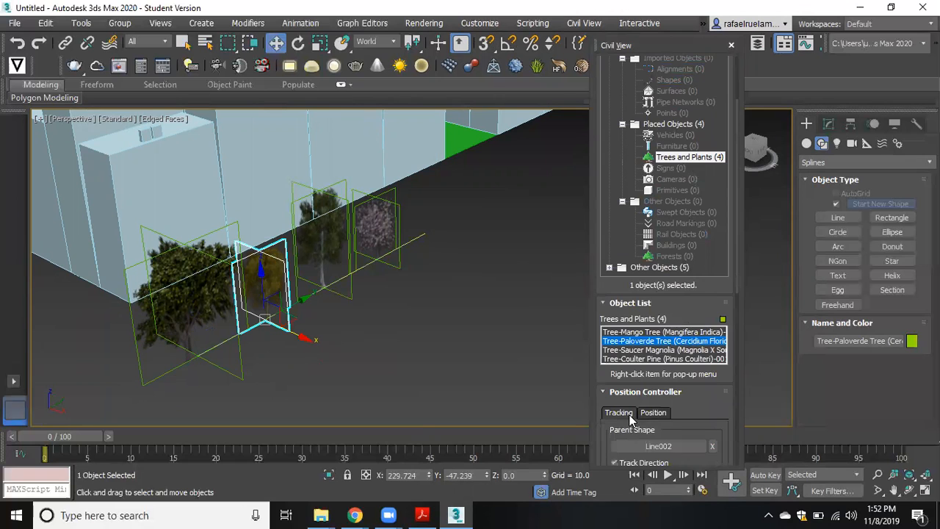
click(712, 446)
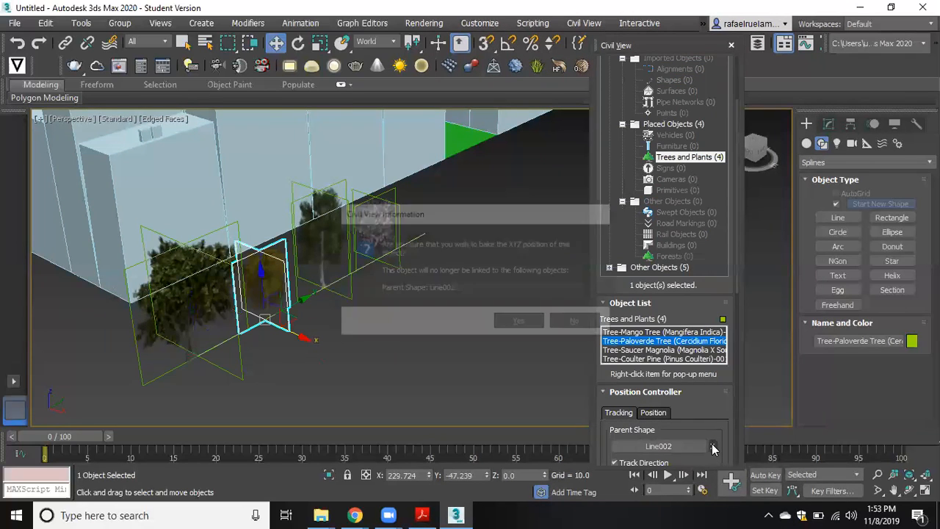
click(520, 324)
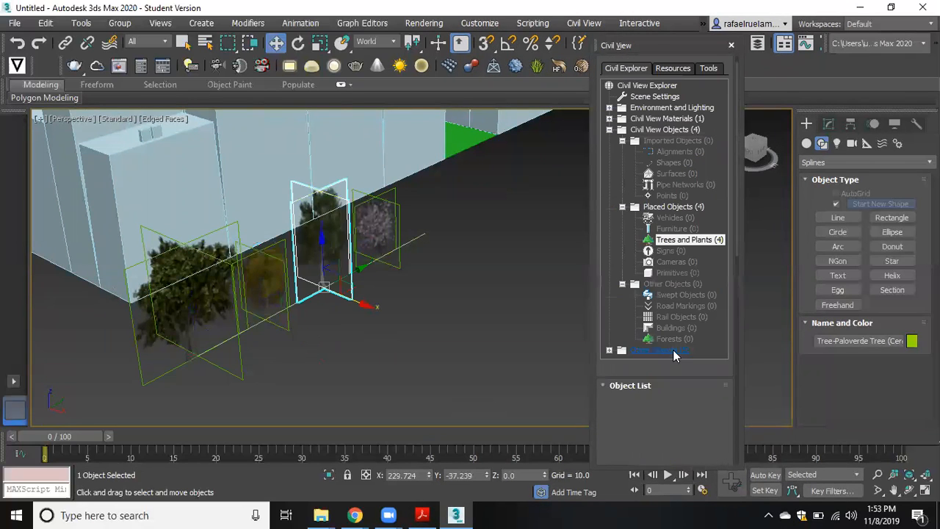
Unlink the Coulter Pine from parent shape Line002 and accept baking its XYZ position
scroll(710, 381, down, 2)
drag(738, 258, 736, 409)
click(620, 134)
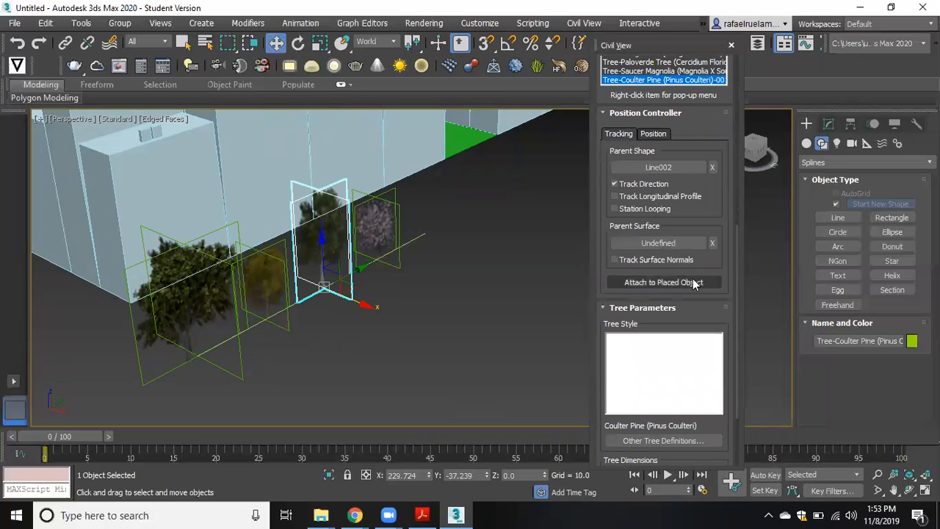
click(712, 168)
click(519, 321)
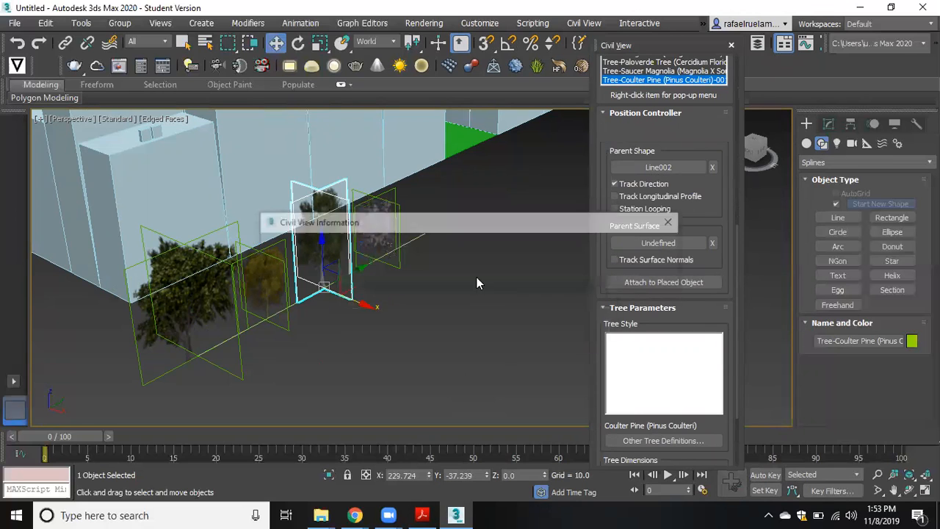
Remove the Line002 parent shape from the Saucer Magnolia's tracking settings and confirm the position bake
click(373, 230)
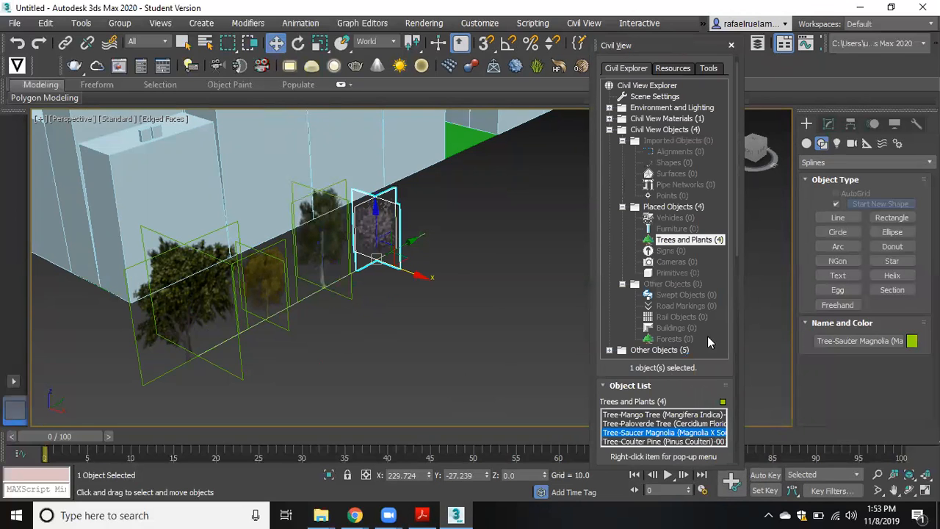
drag(736, 247, 737, 397)
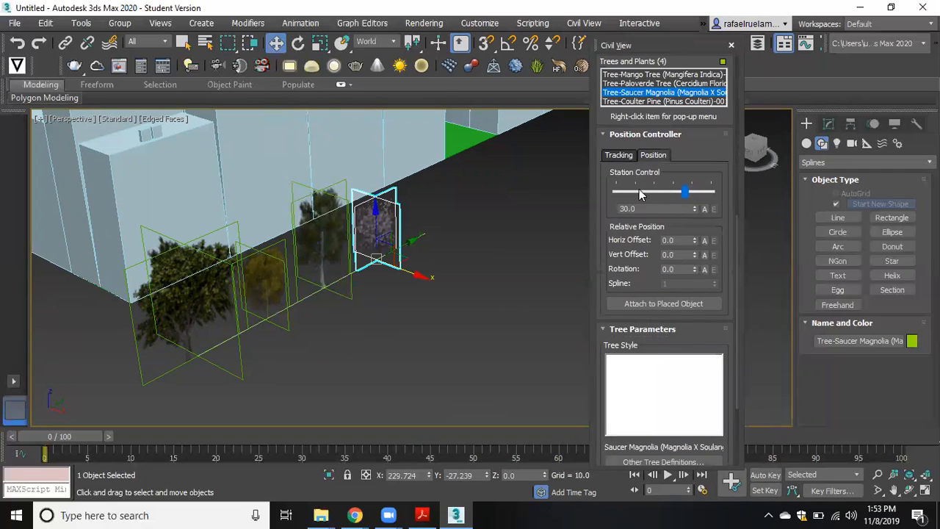
click(619, 155)
click(712, 189)
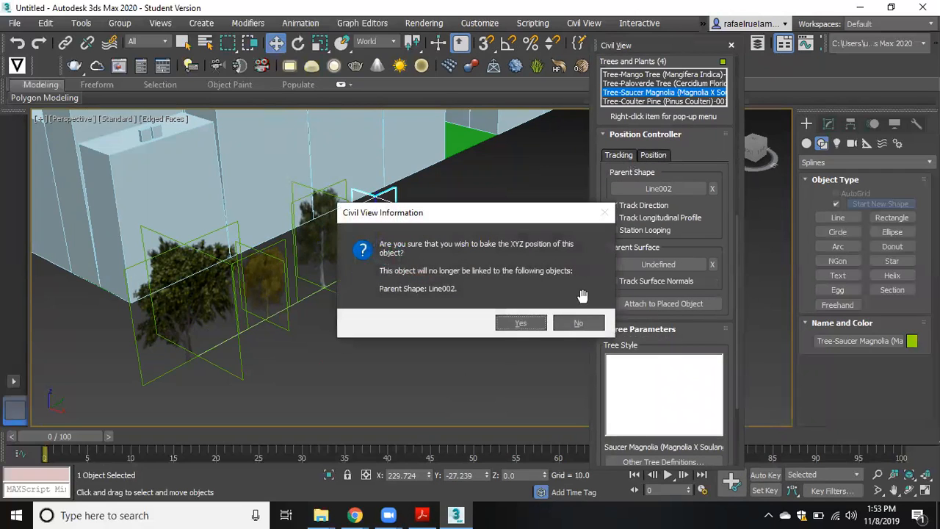
click(535, 319)
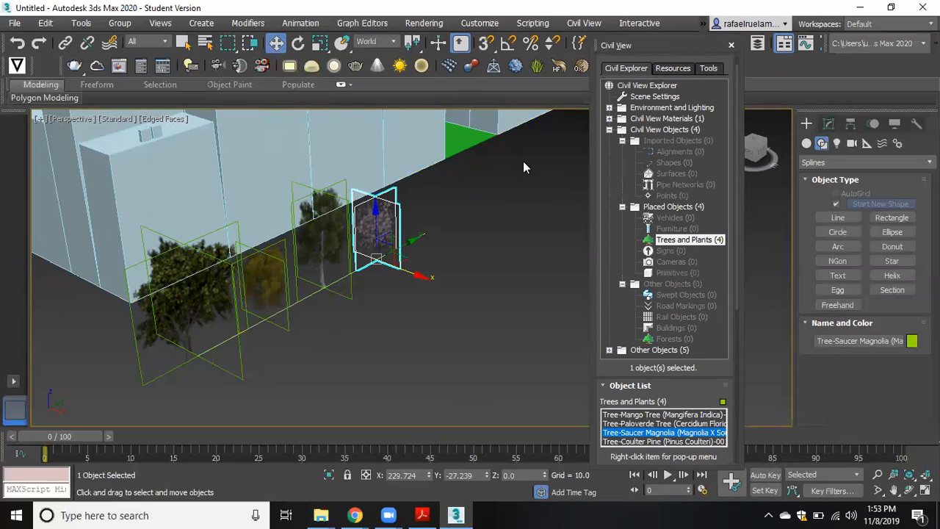
click(191, 301)
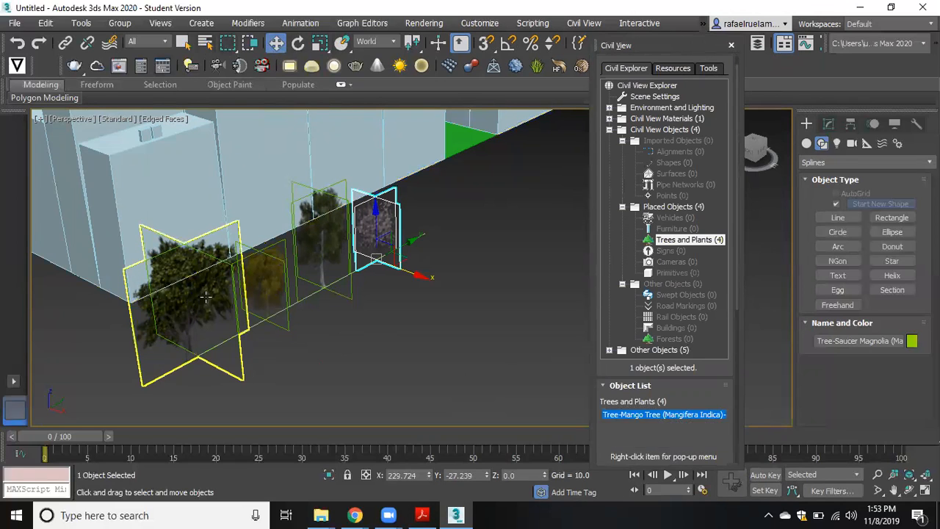
click(269, 275)
drag(470, 340, 177, 262)
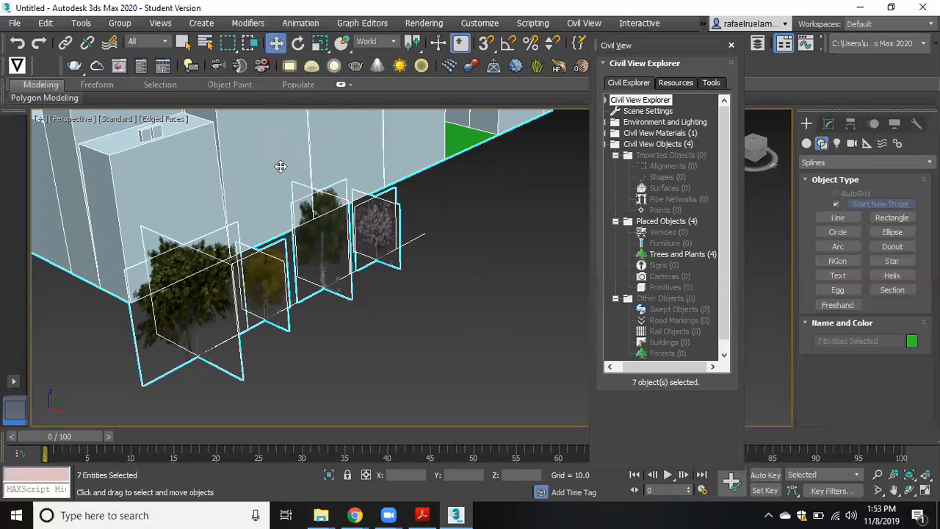
scroll(387, 284, down, 6)
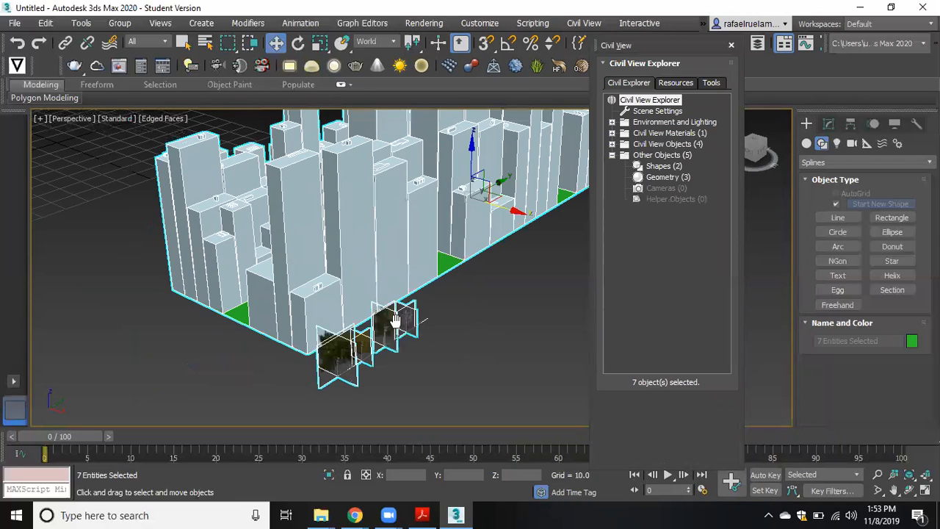
click(444, 361)
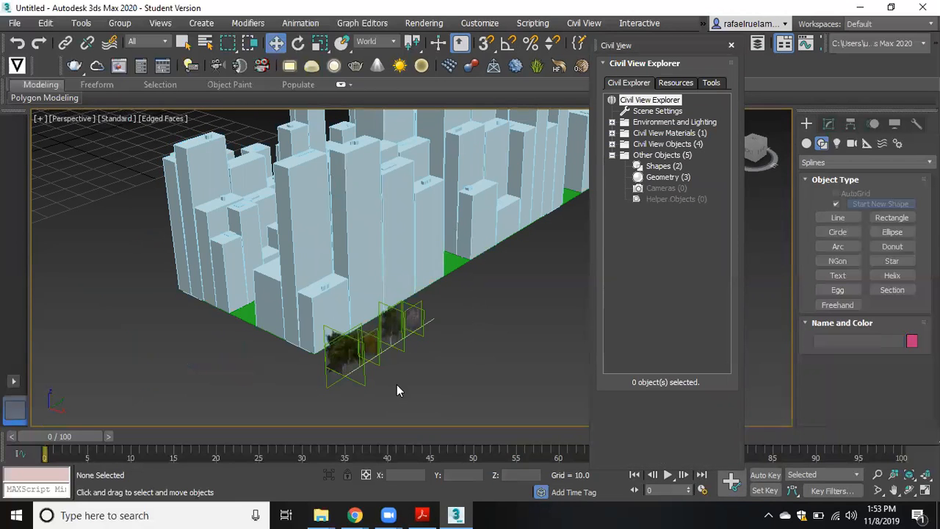
Select the four trees together with their line and move them along X onto the green strip between the buildings
scroll(396, 384, up, 4)
scroll(381, 358, up, 5)
scroll(407, 361, down, 10)
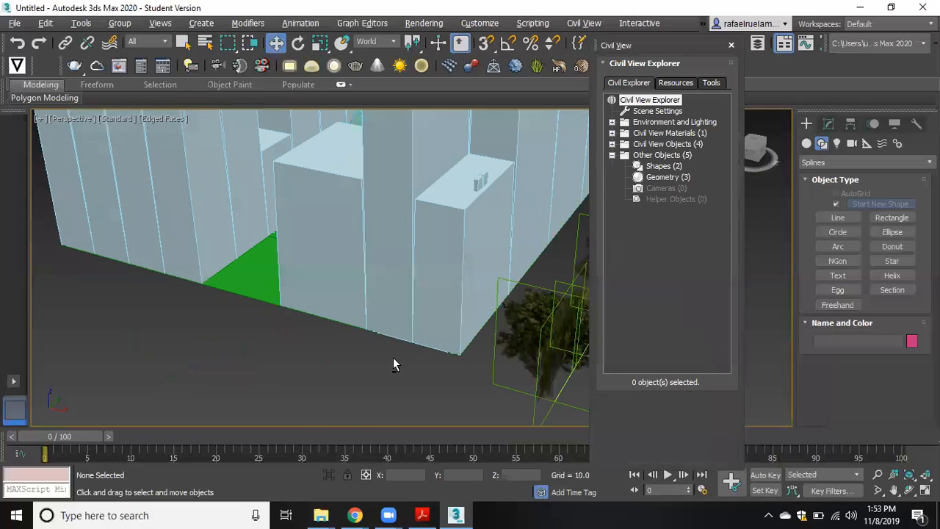
alt+middle_drag(418, 372, 447, 379)
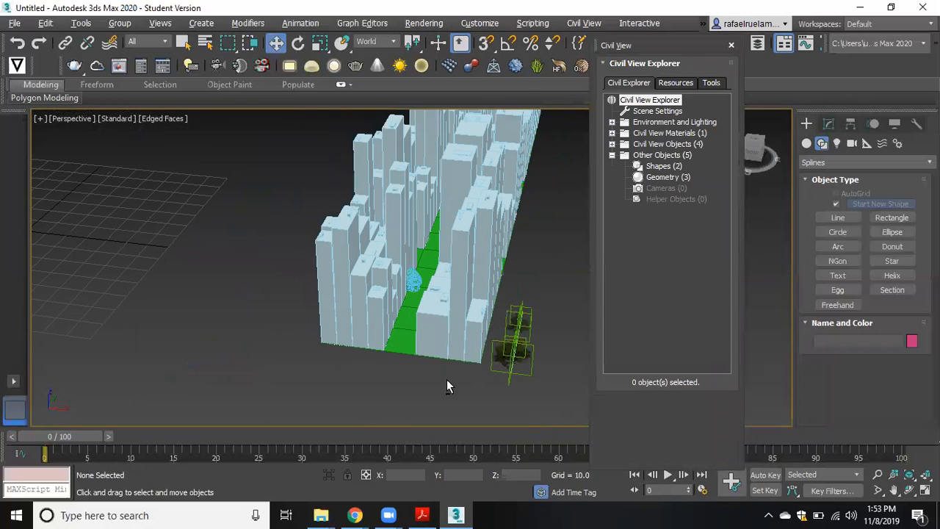
drag(561, 391, 505, 315)
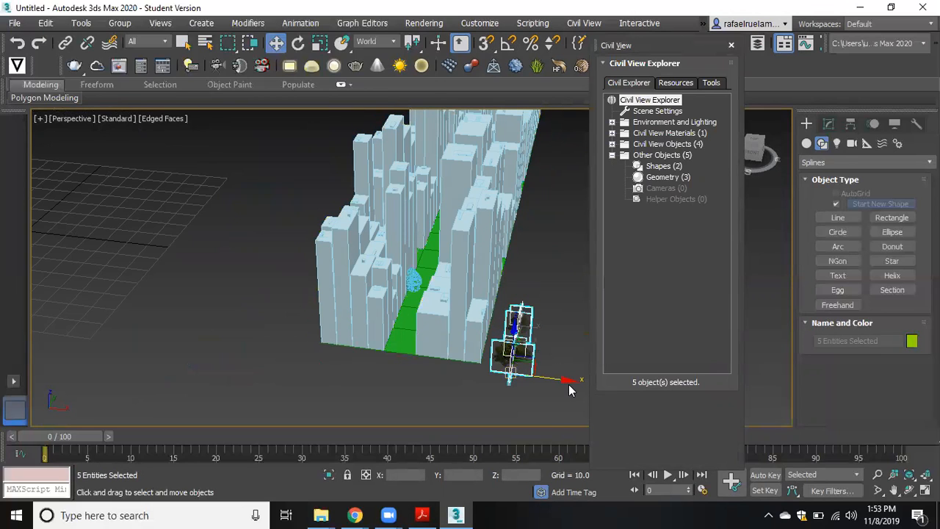
drag(560, 380, 441, 363)
Raise the selected trees and line about 3.7 units along Z to stand on the green strip, and check their placement
key(z)
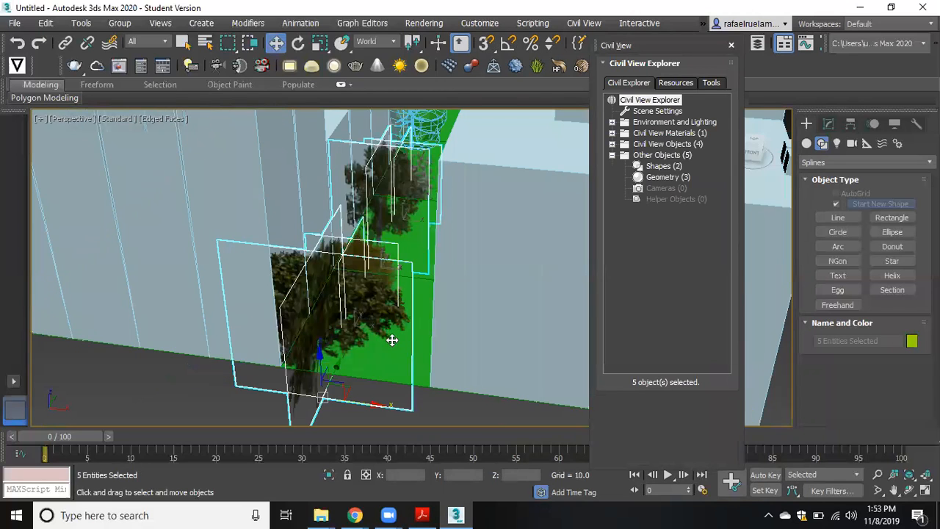
drag(323, 353, 315, 317)
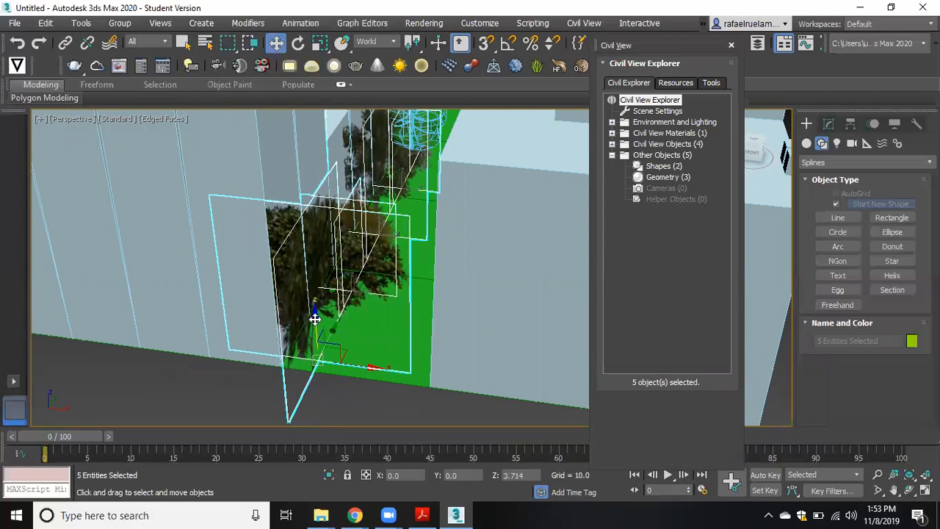
scroll(349, 337, up, 3)
alt+middle_drag(348, 336, 354, 284)
scroll(348, 302, up, 2)
scroll(352, 304, down, 5)
scroll(353, 284, up, 3)
scroll(353, 283, down, 2)
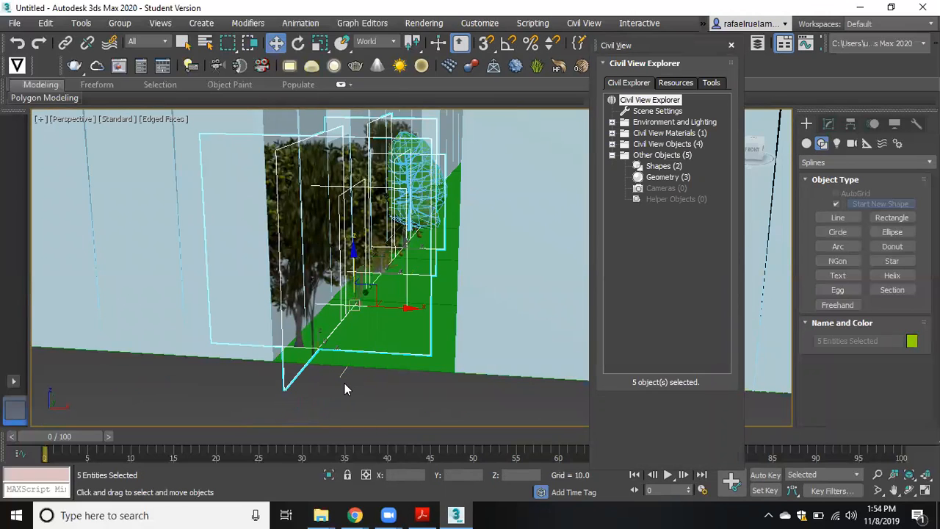